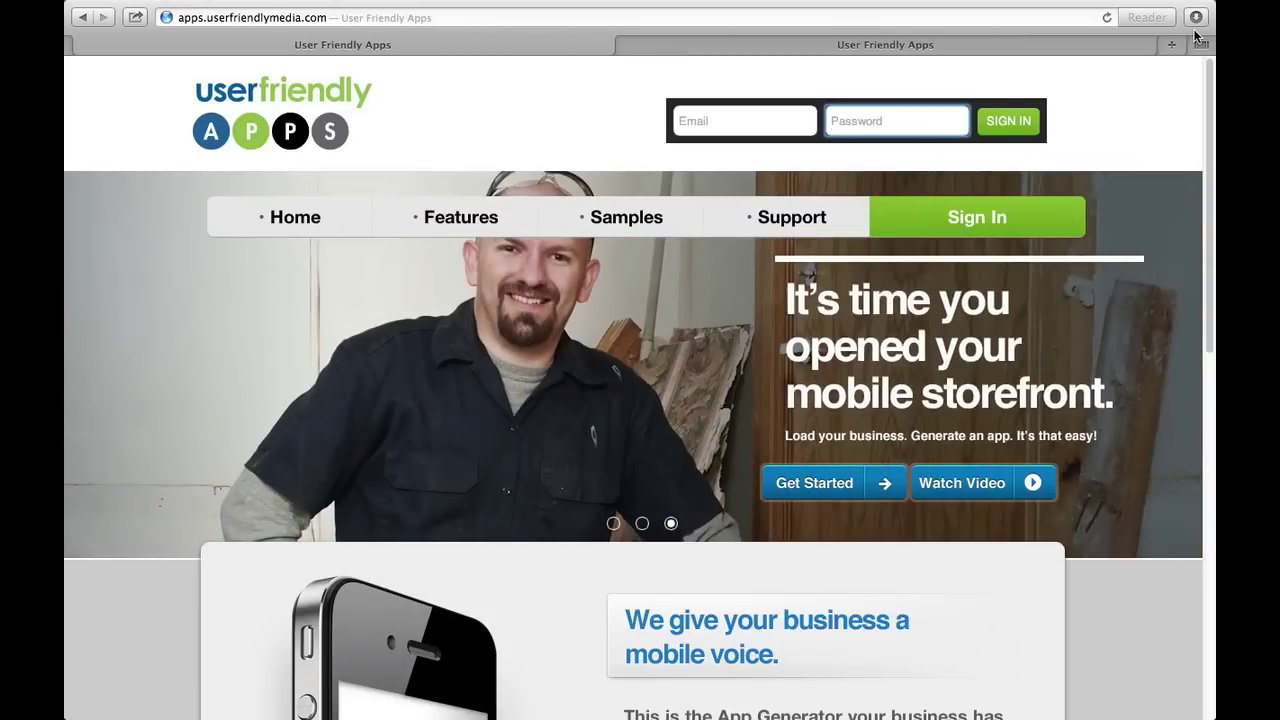
Sign in to User Friendly Apps with the owner's account e-mail and password.
left_click(726, 125)
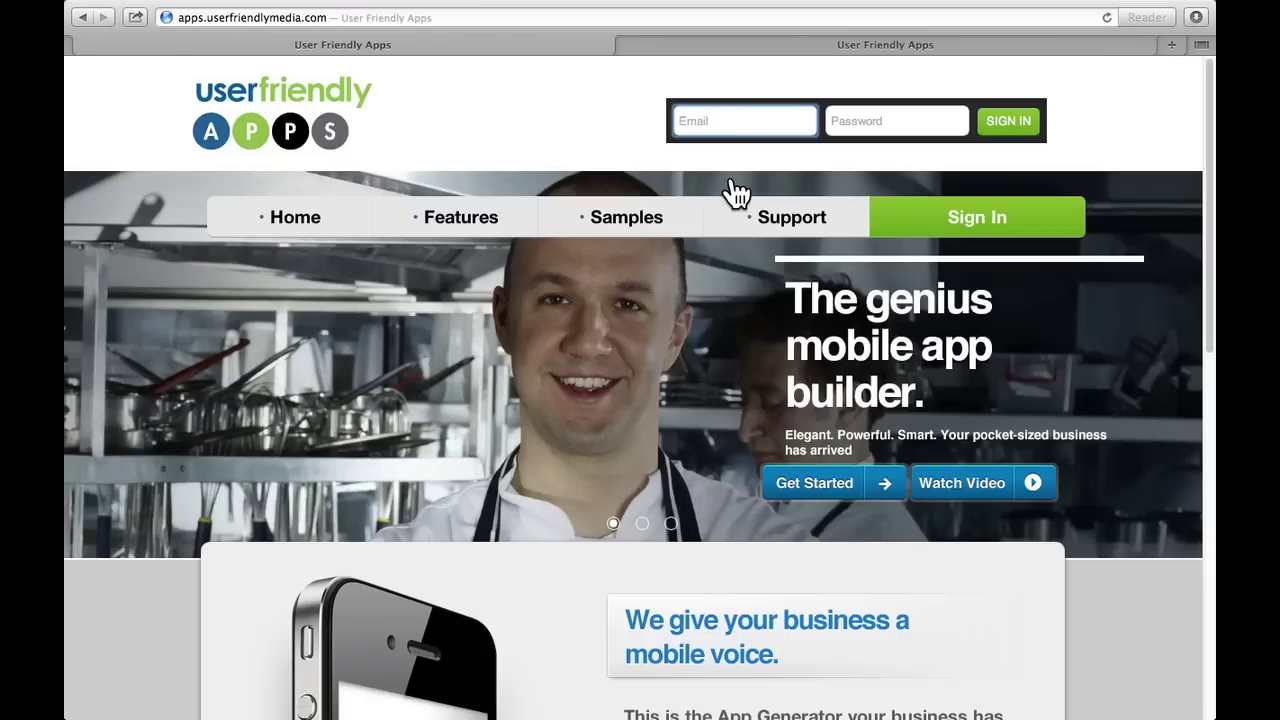
key("Tab")
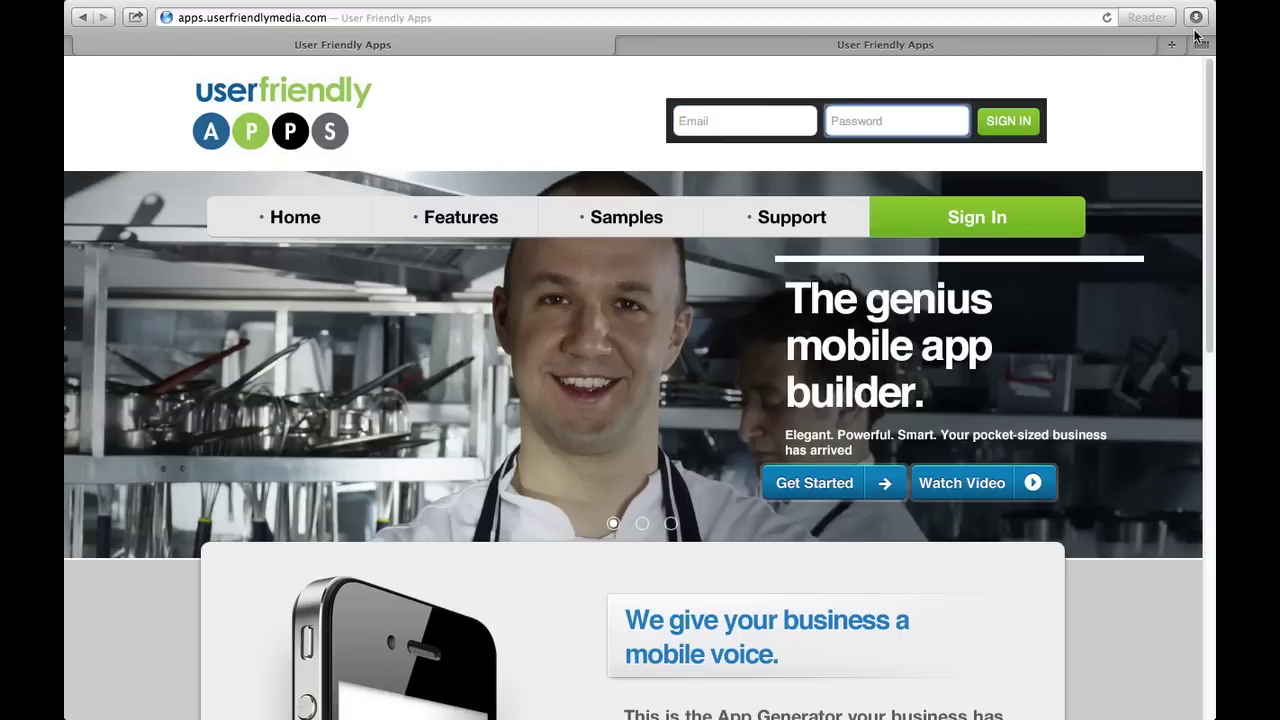
key("shift+Tab")
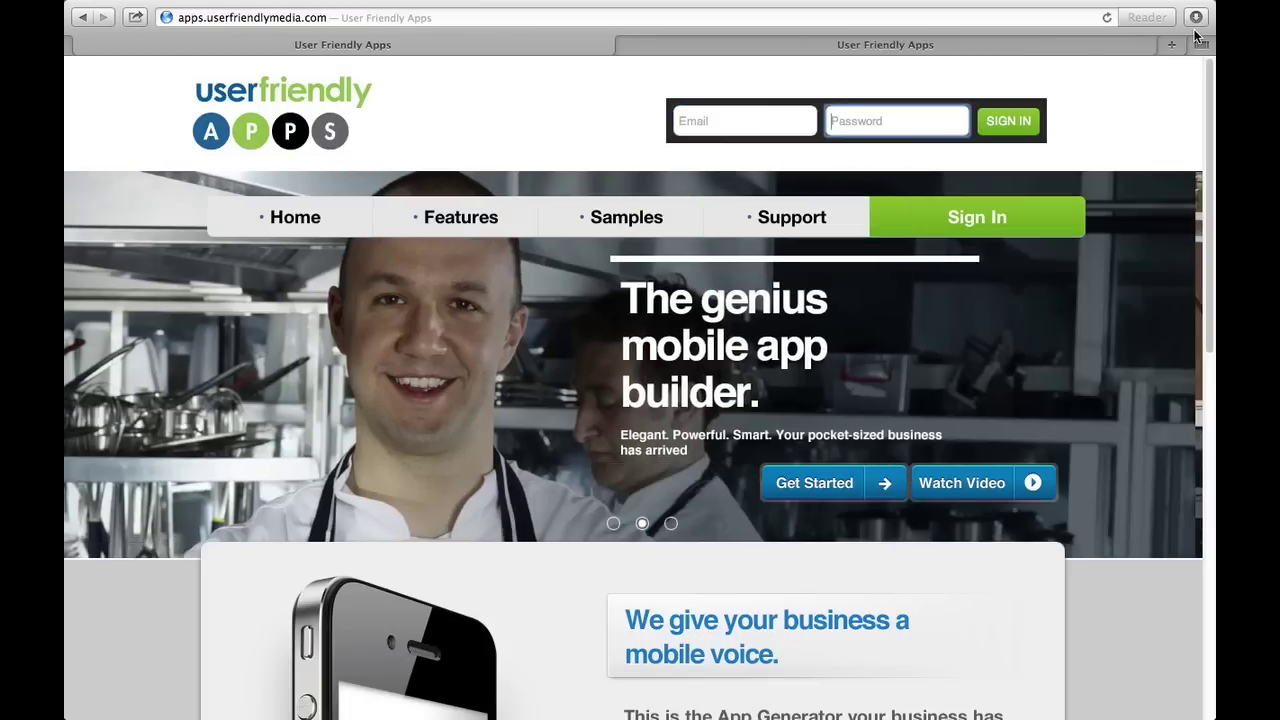
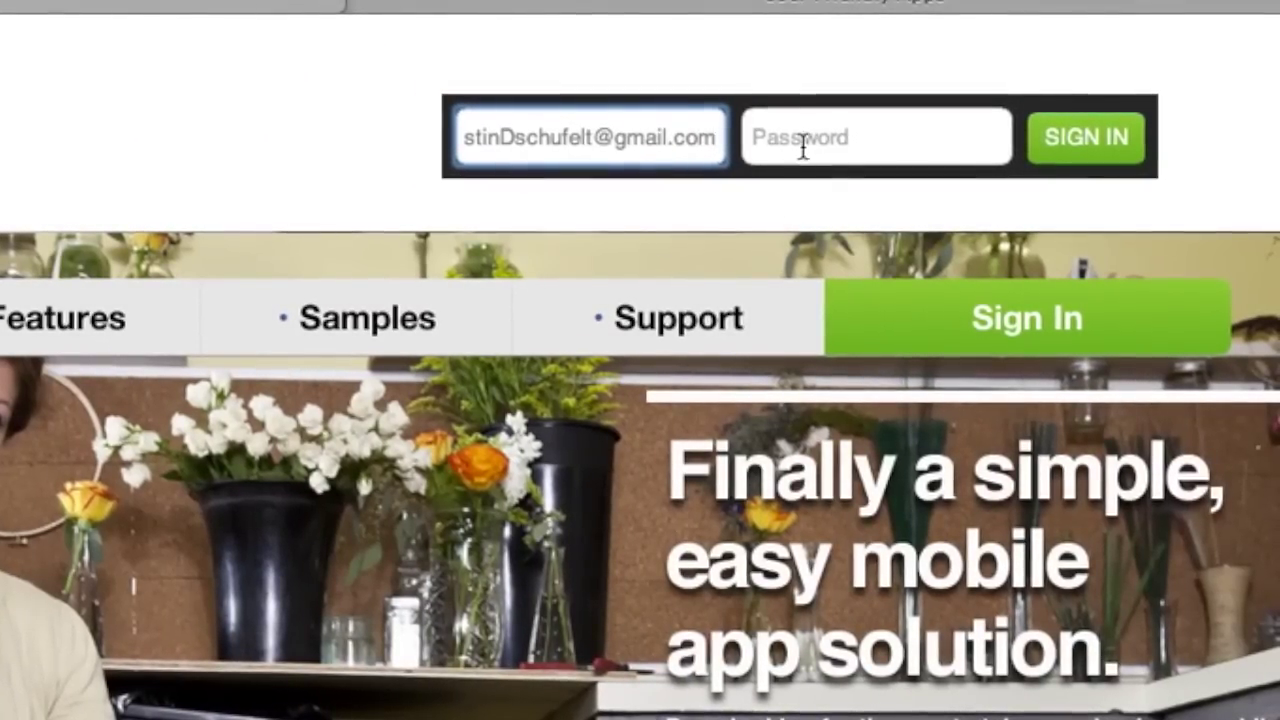
left_click(803, 137)
type("•••••••")
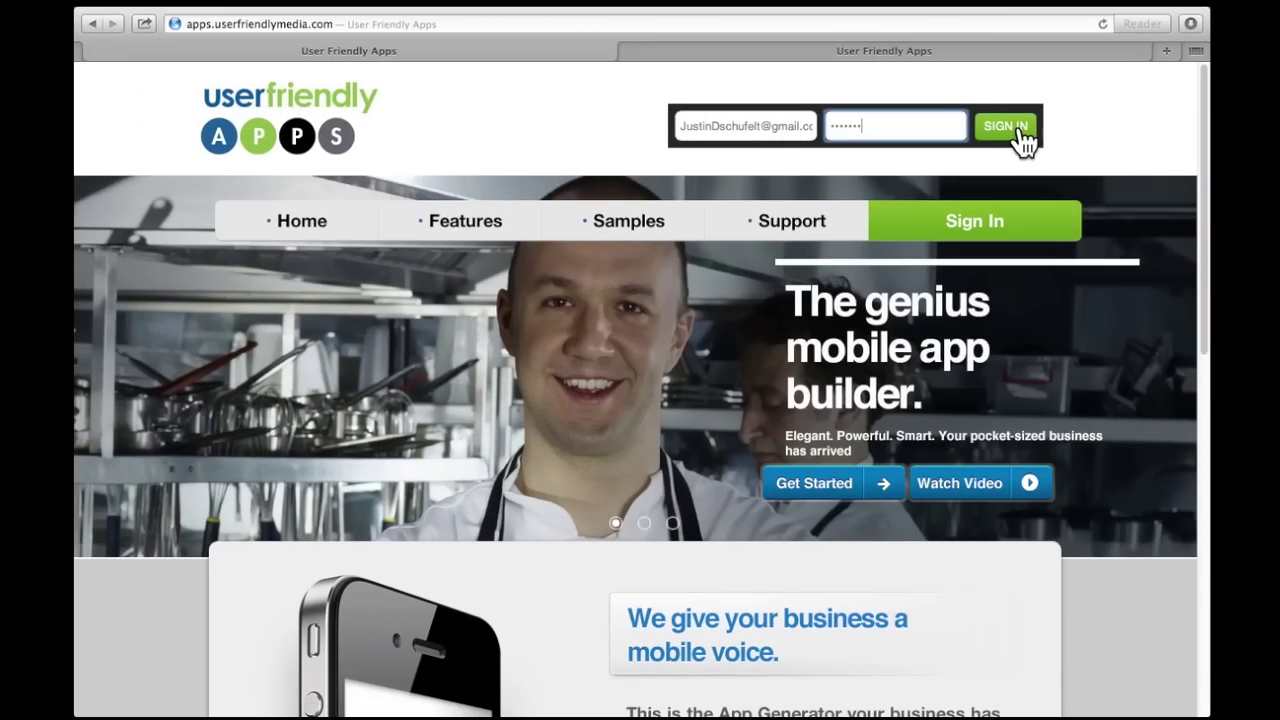
left_click(1021, 129)
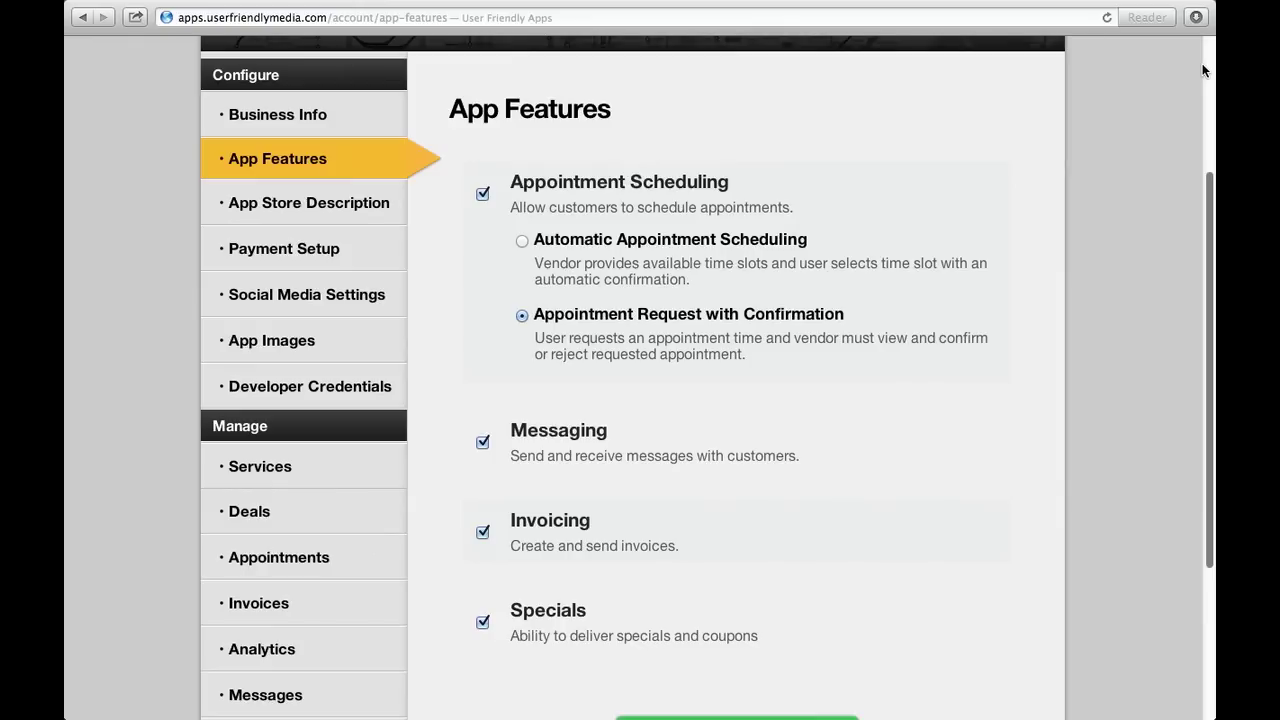
Open Business Info from the Configure sidebar and scroll the Edit Business Information form.
left_click(352, 128)
scroll(352, 127, "down", 1)
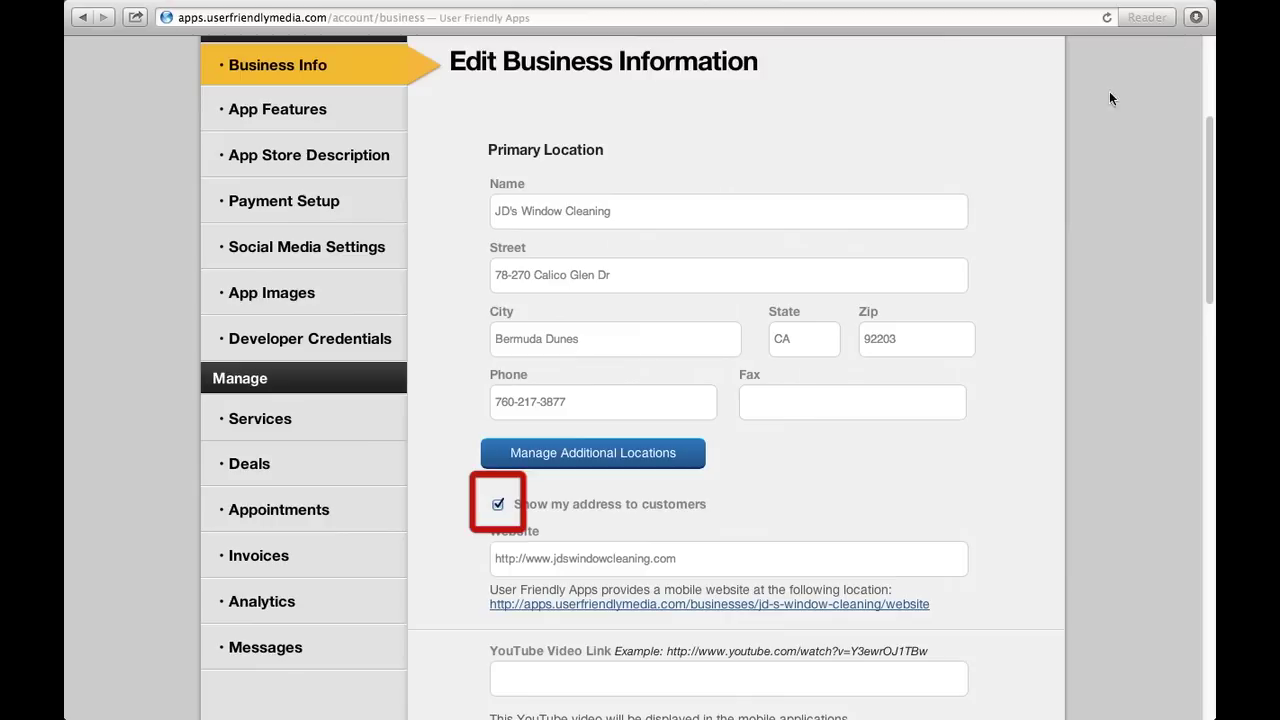
Toggle 'Show my address to customers' off and on, then open Manage Additional Locations.
left_click(498, 505)
left_click(499, 504)
left_click(633, 458)
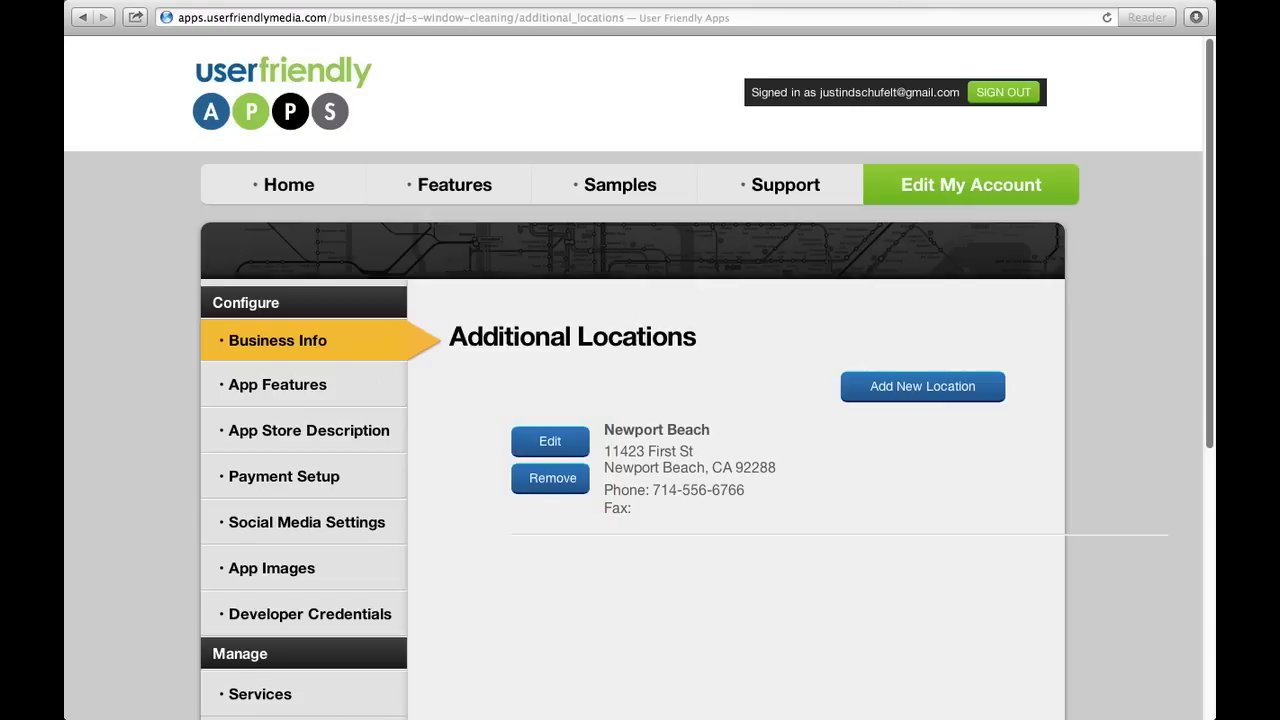
Look through the blank Add New Location form, then return to Business Info.
left_click(982, 393)
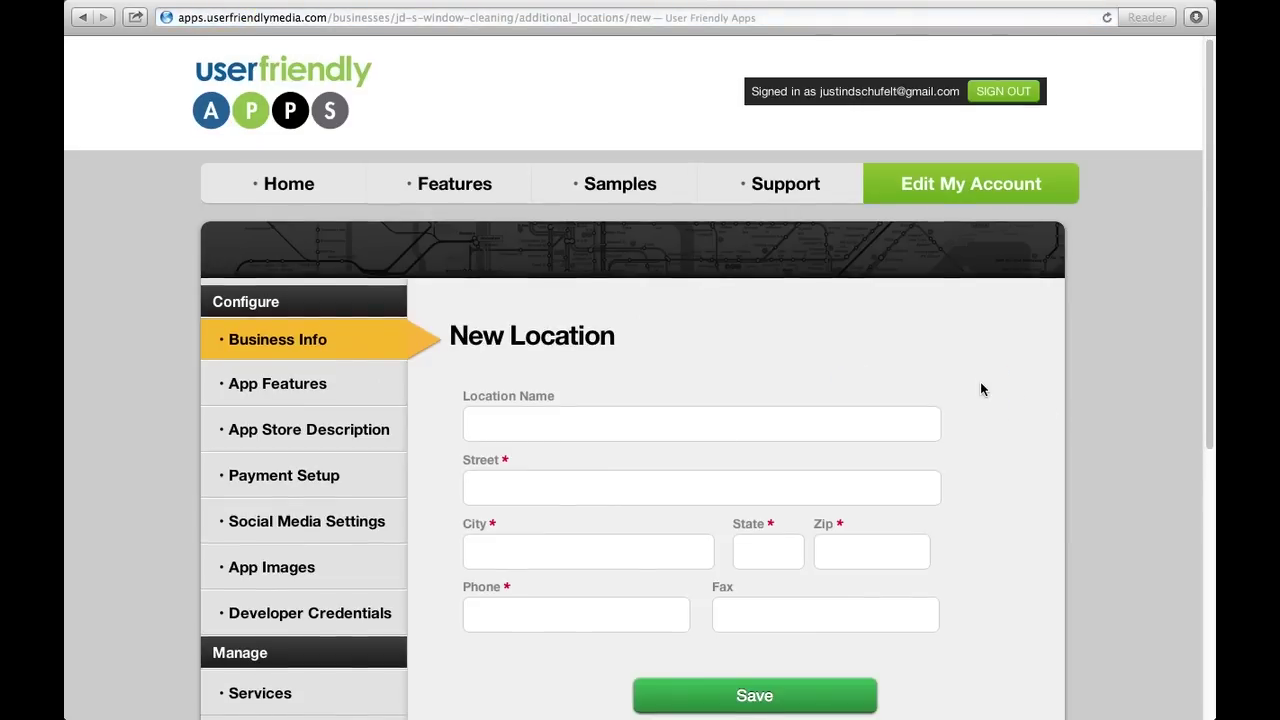
scroll(980, 389, "down", 2)
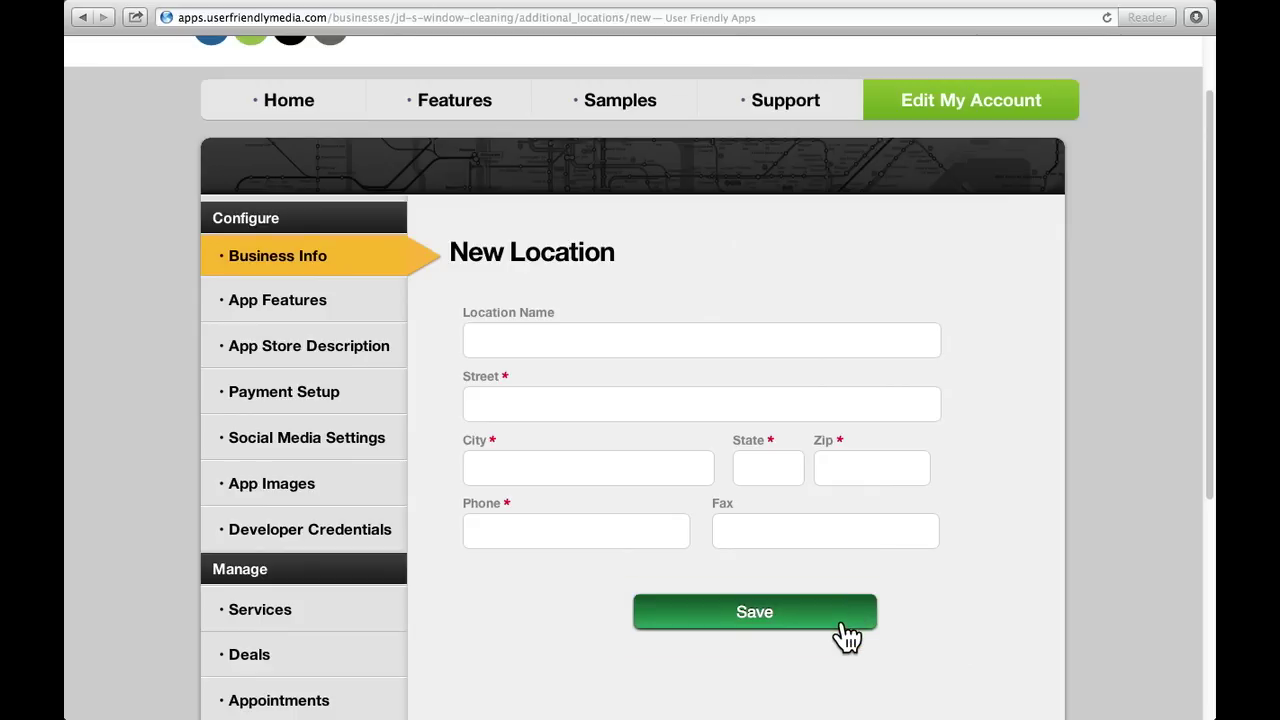
scroll(812, 495, "down", 3)
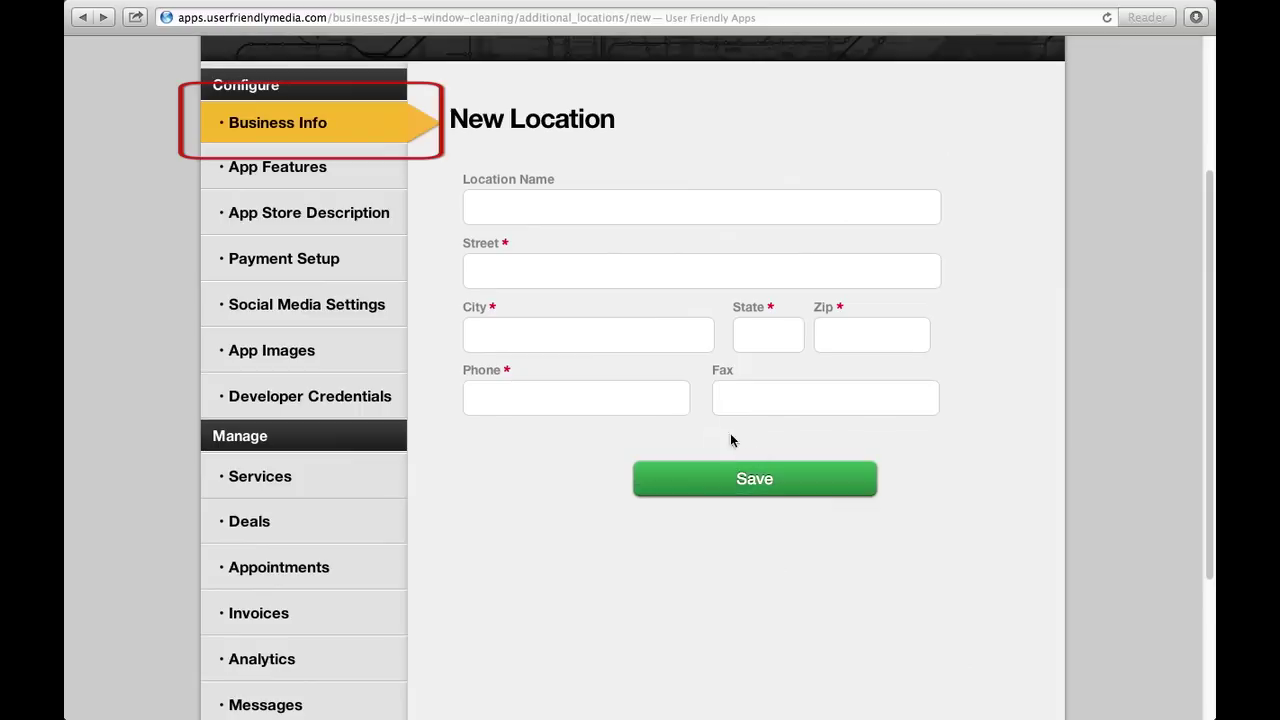
left_click(368, 132)
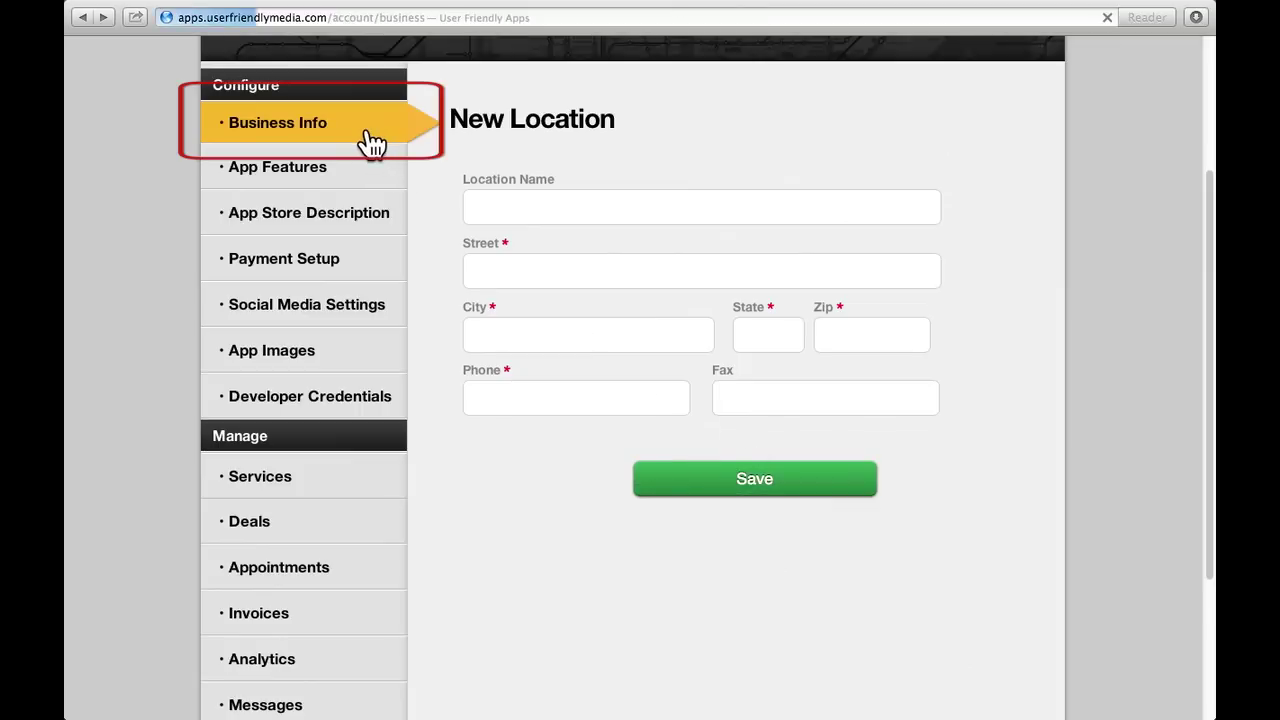
Scroll to the YouTube Video Link field and copy the YouTube video's URL from the address bar.
scroll(370, 140, "down", 10)
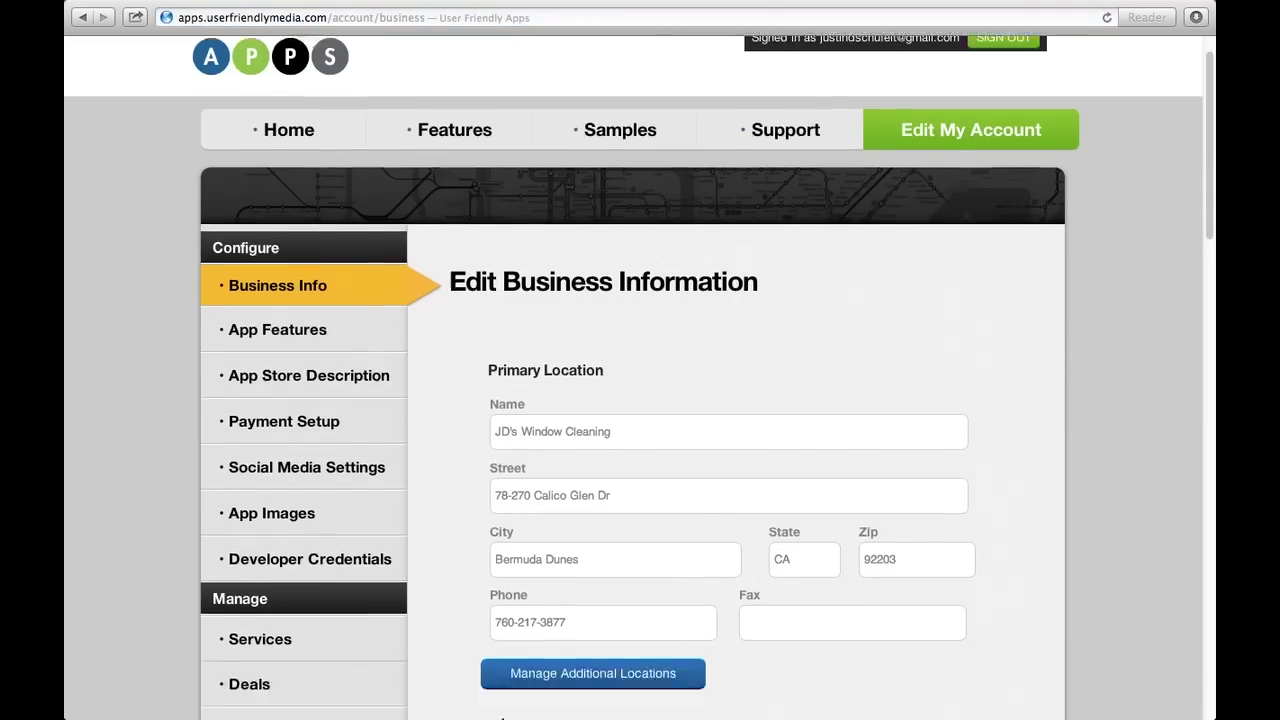
scroll(350, 172, "down", 4)
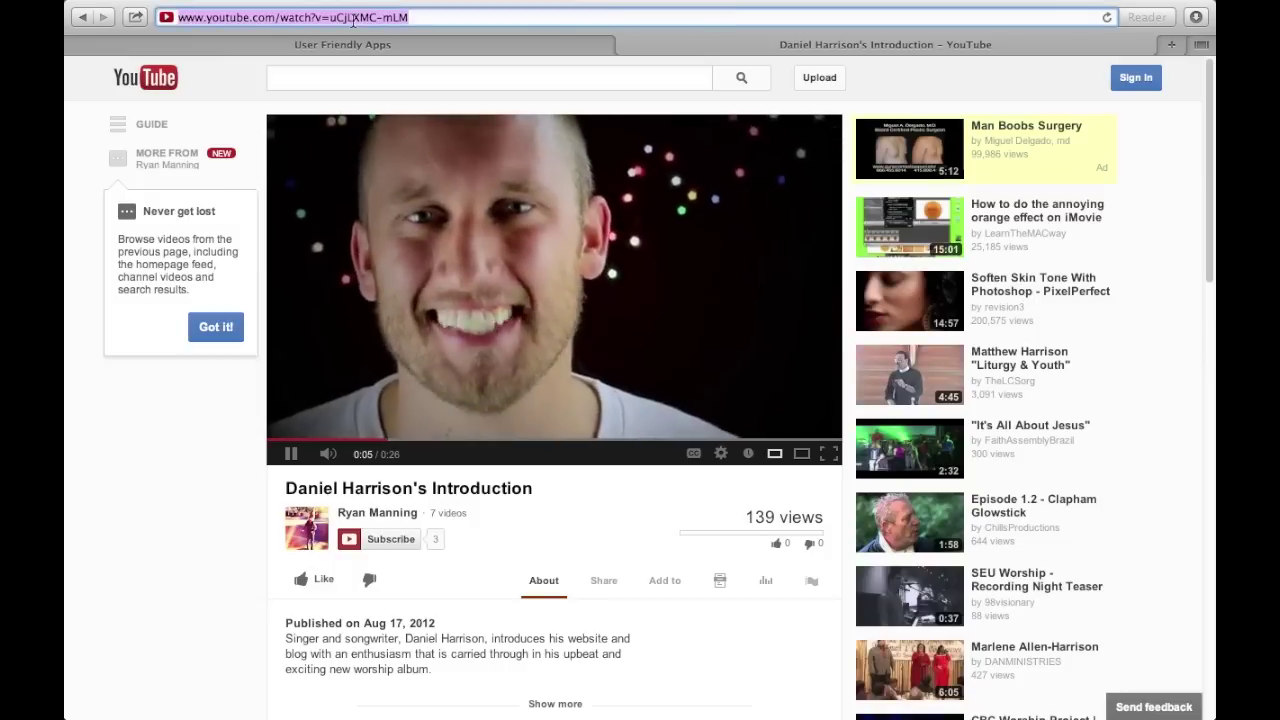
right_click(358, 22)
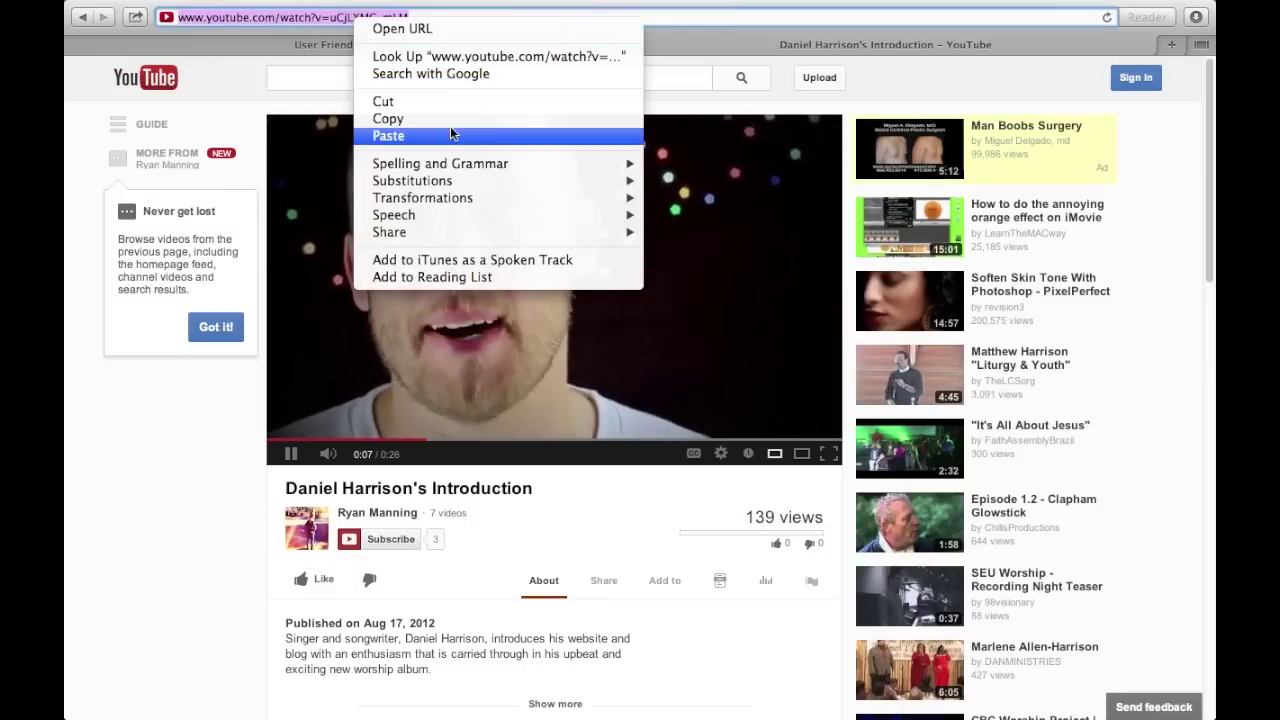
left_click(505, 119)
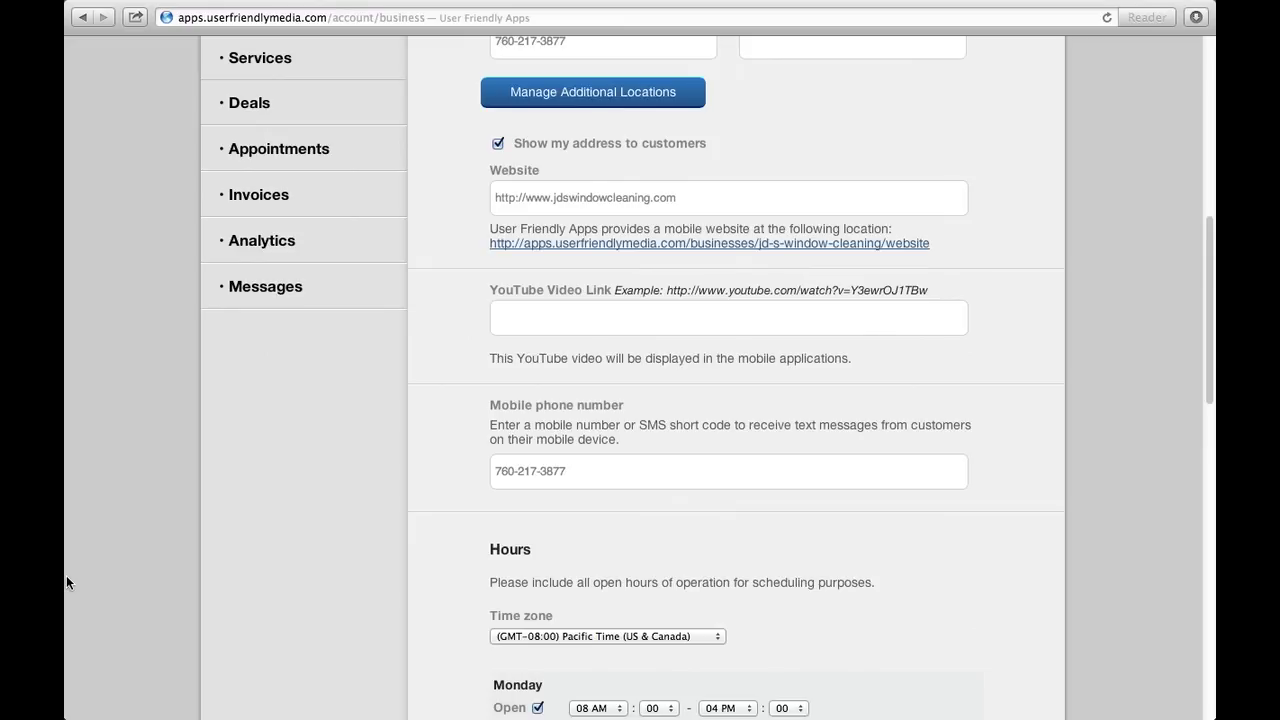
scroll(66, 575, "down", 10)
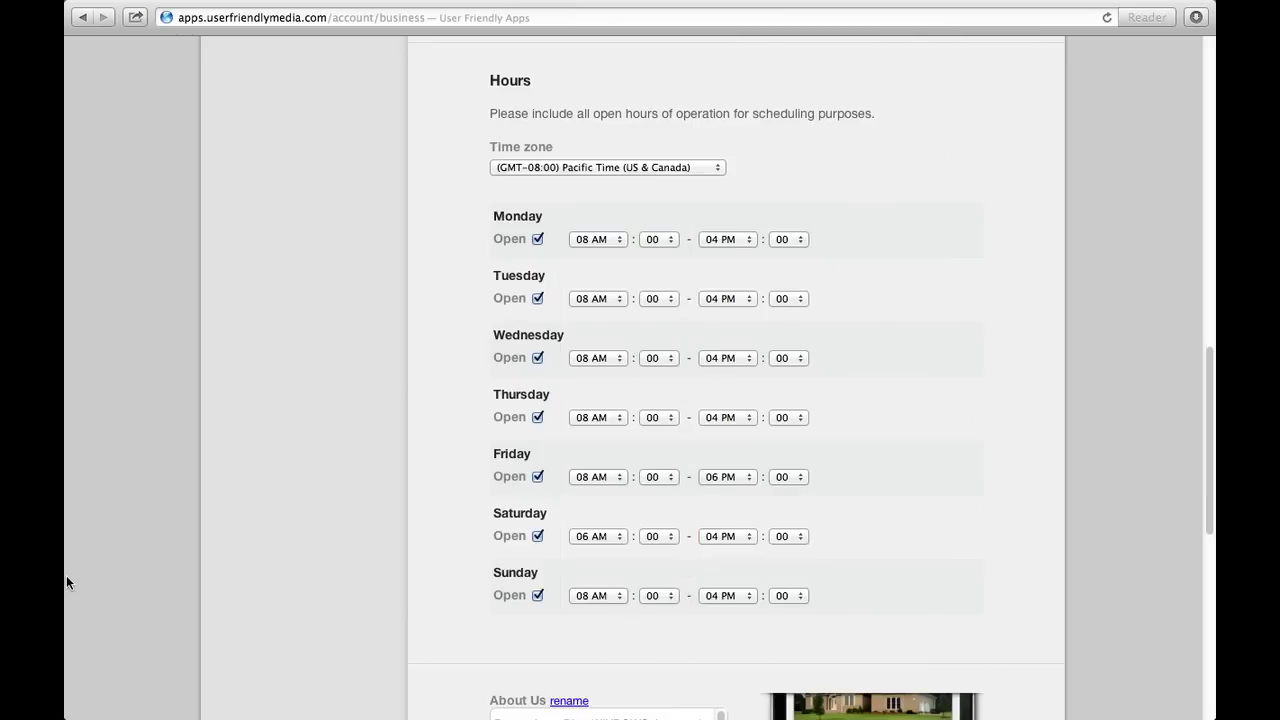
left_click(538, 299)
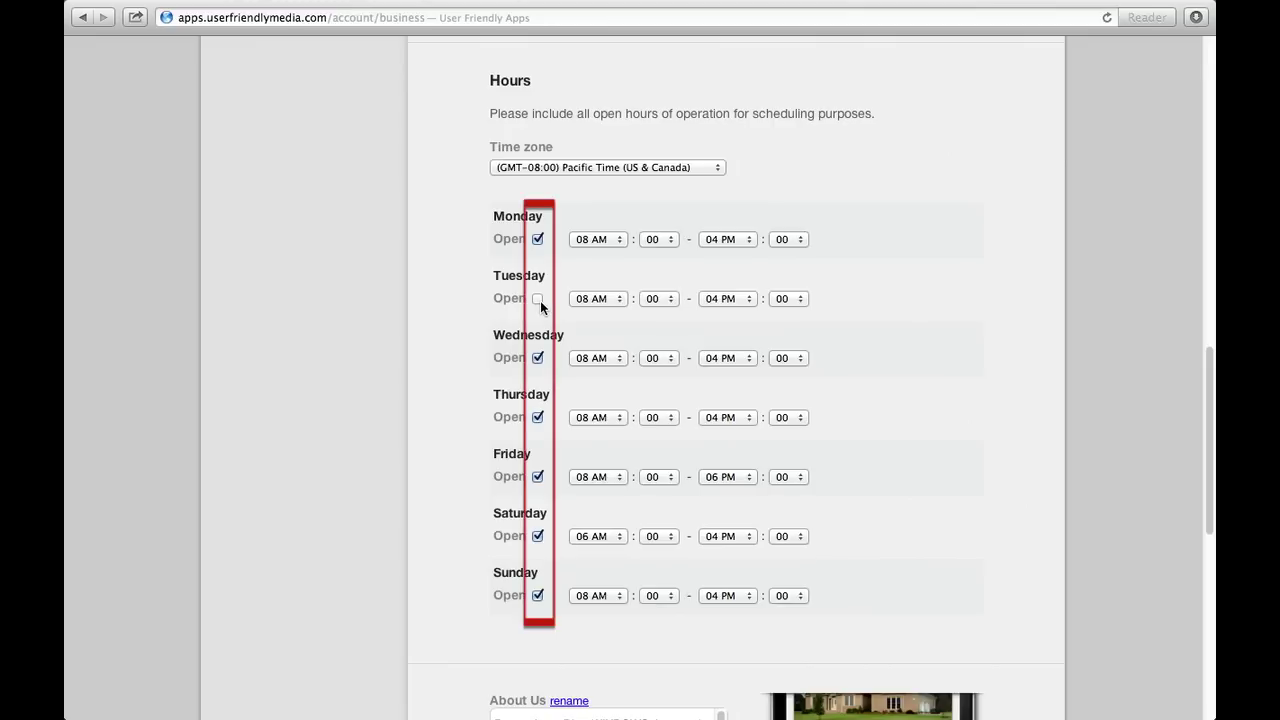
left_click(539, 300)
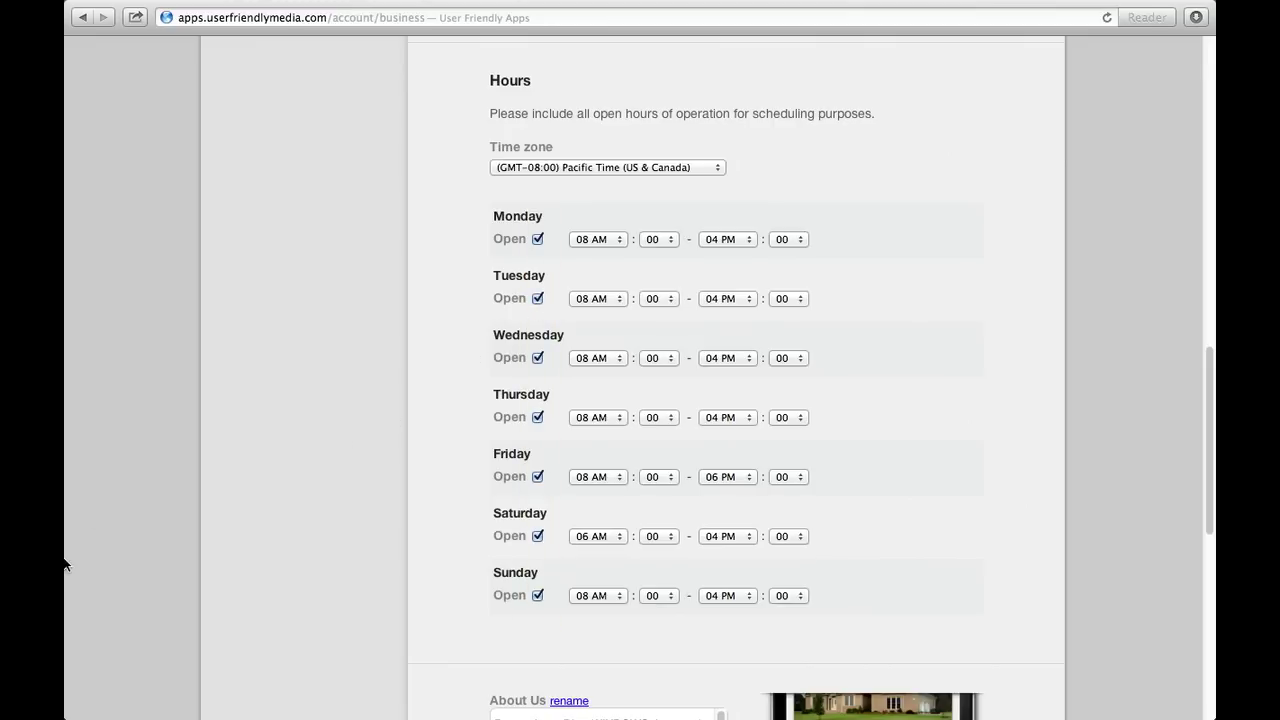
scroll(65, 580, "down", 5)
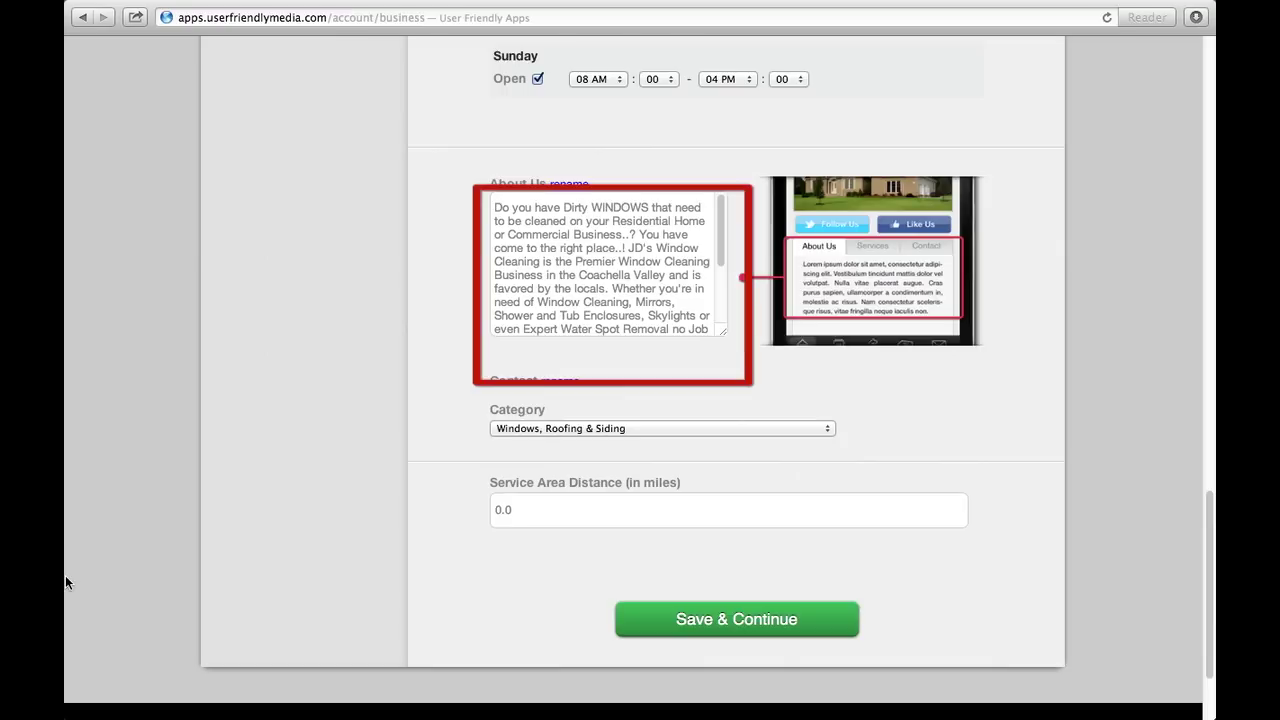
left_click(568, 218)
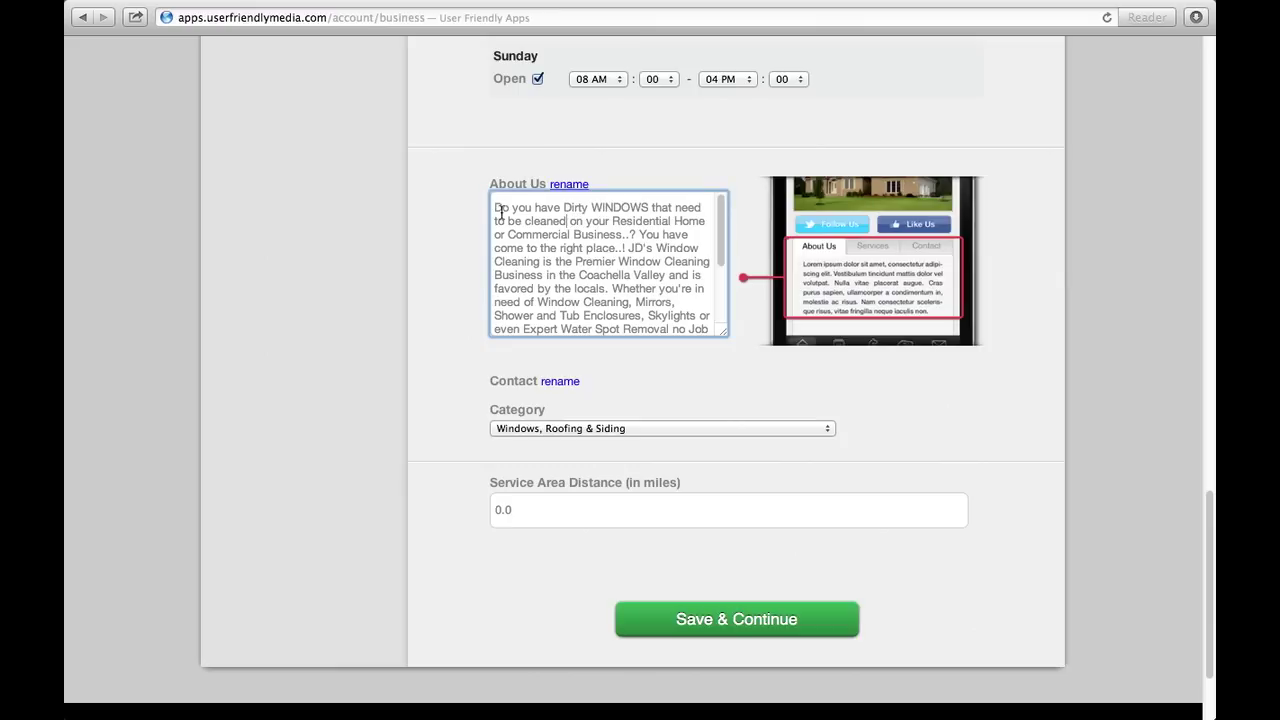
left_click_drag(494, 207, 573, 248)
left_click_drag(613, 286, 667, 302)
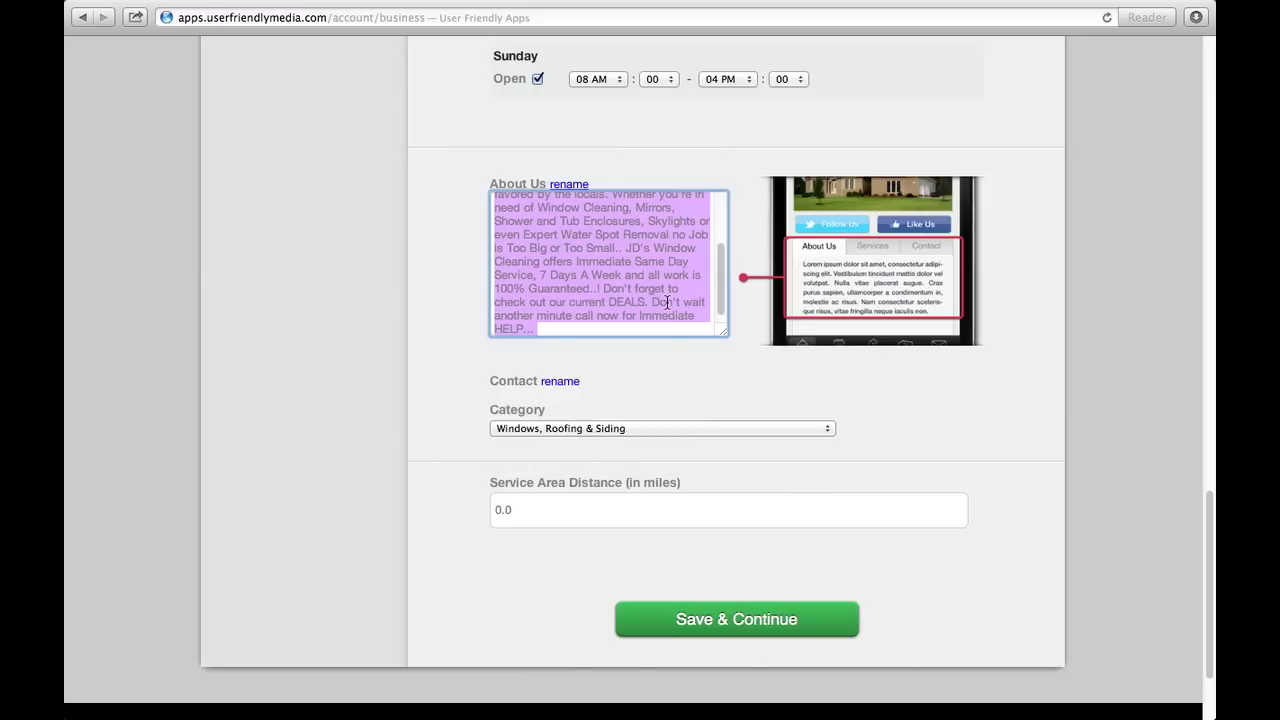
left_click(578, 186)
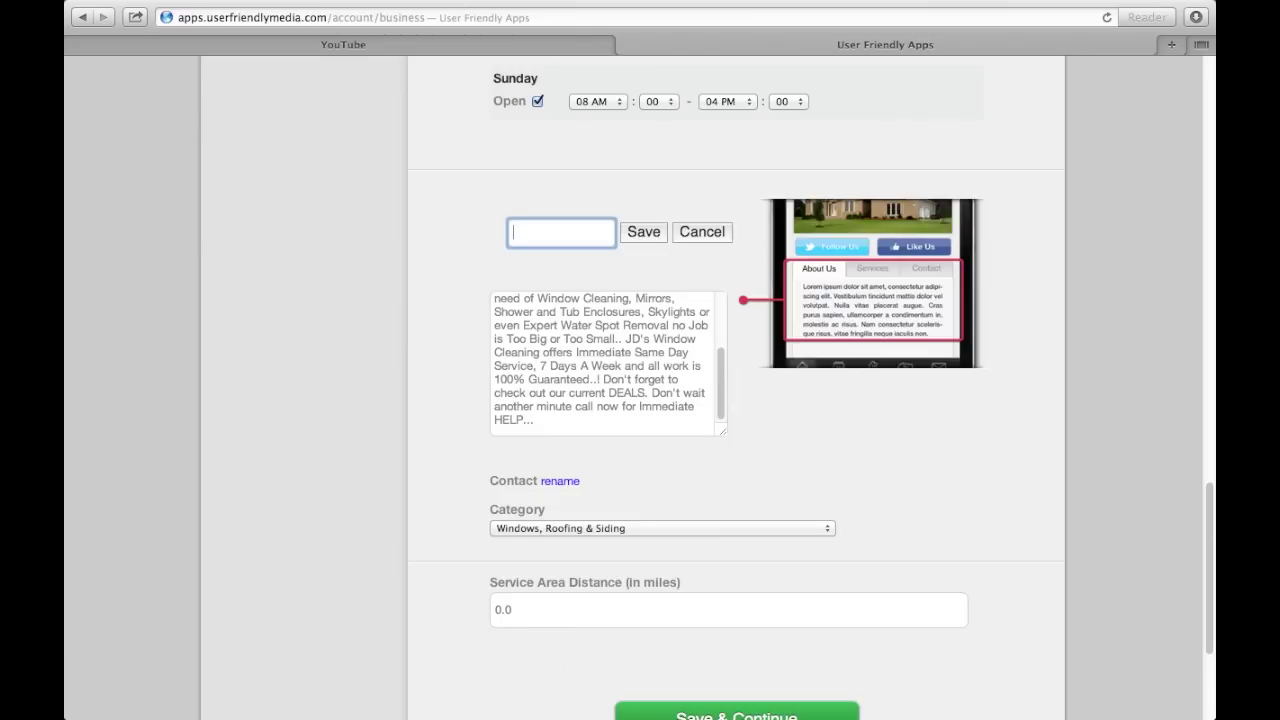
type("Who We Are")
left_click(703, 234)
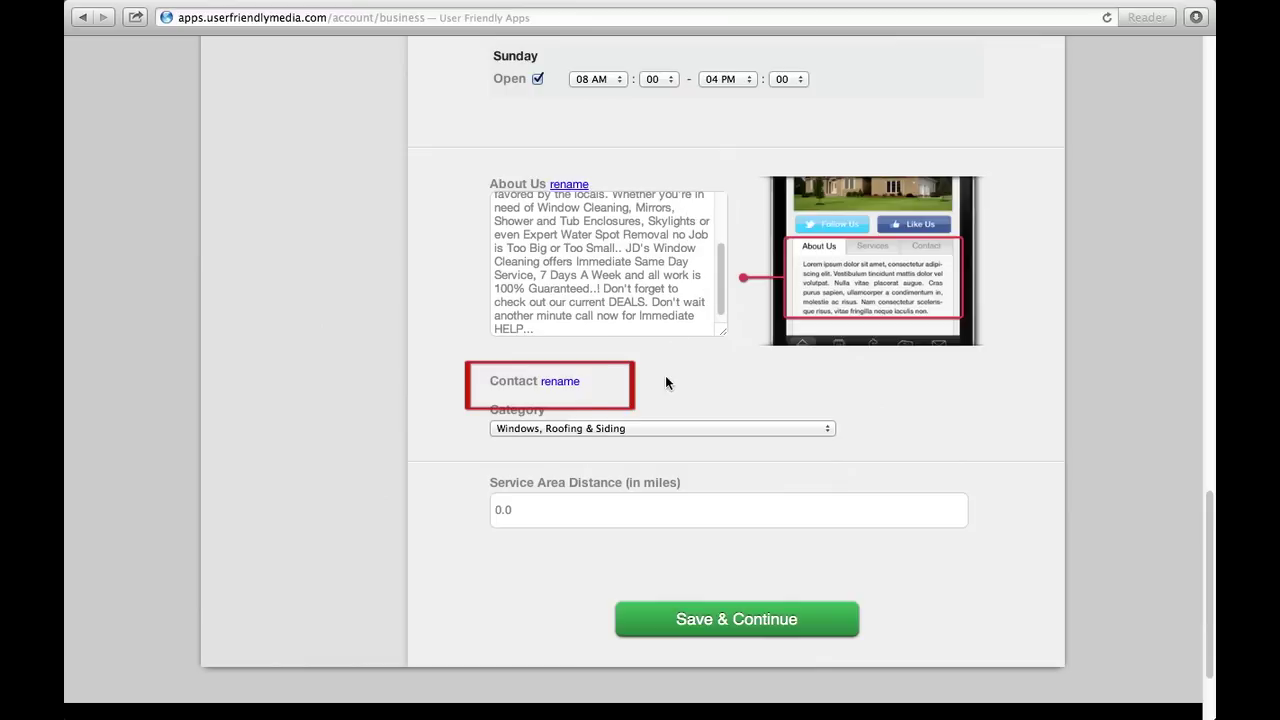
left_click(555, 383)
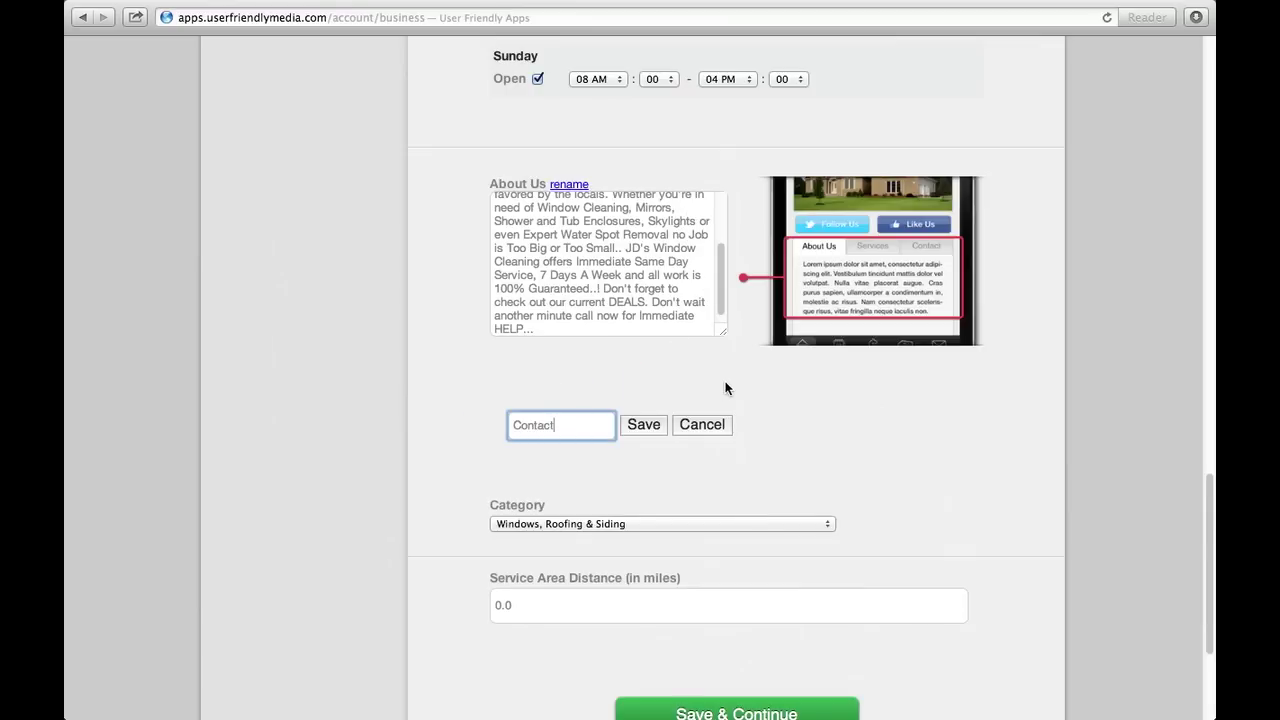
left_click(705, 424)
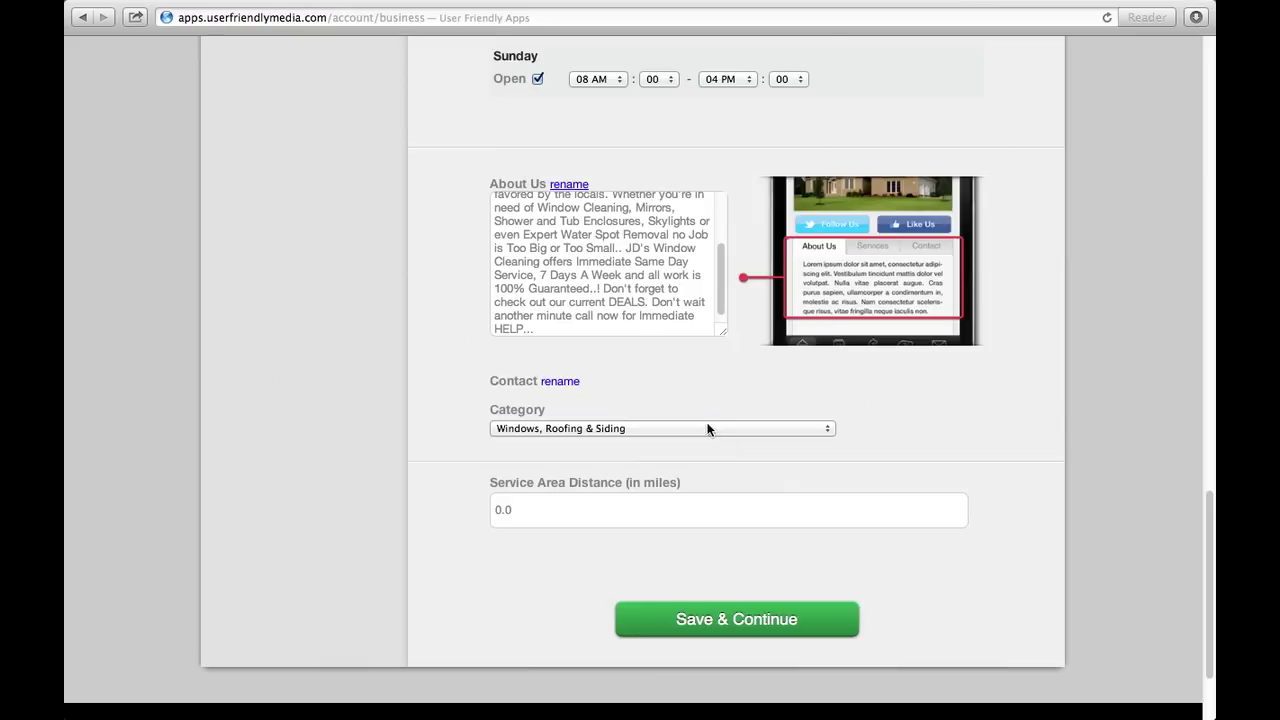
left_click(707, 428)
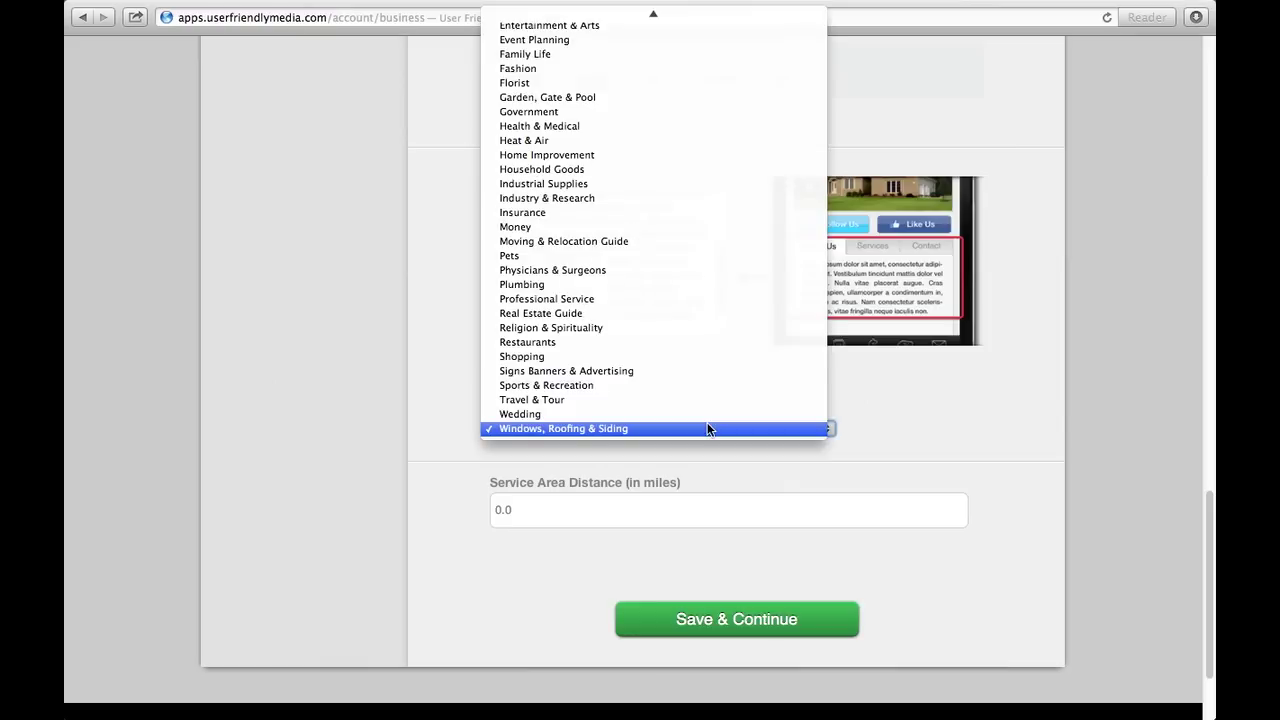
Change the business Category from Windows, Roofing & Siding to Pets.
left_click(676, 258)
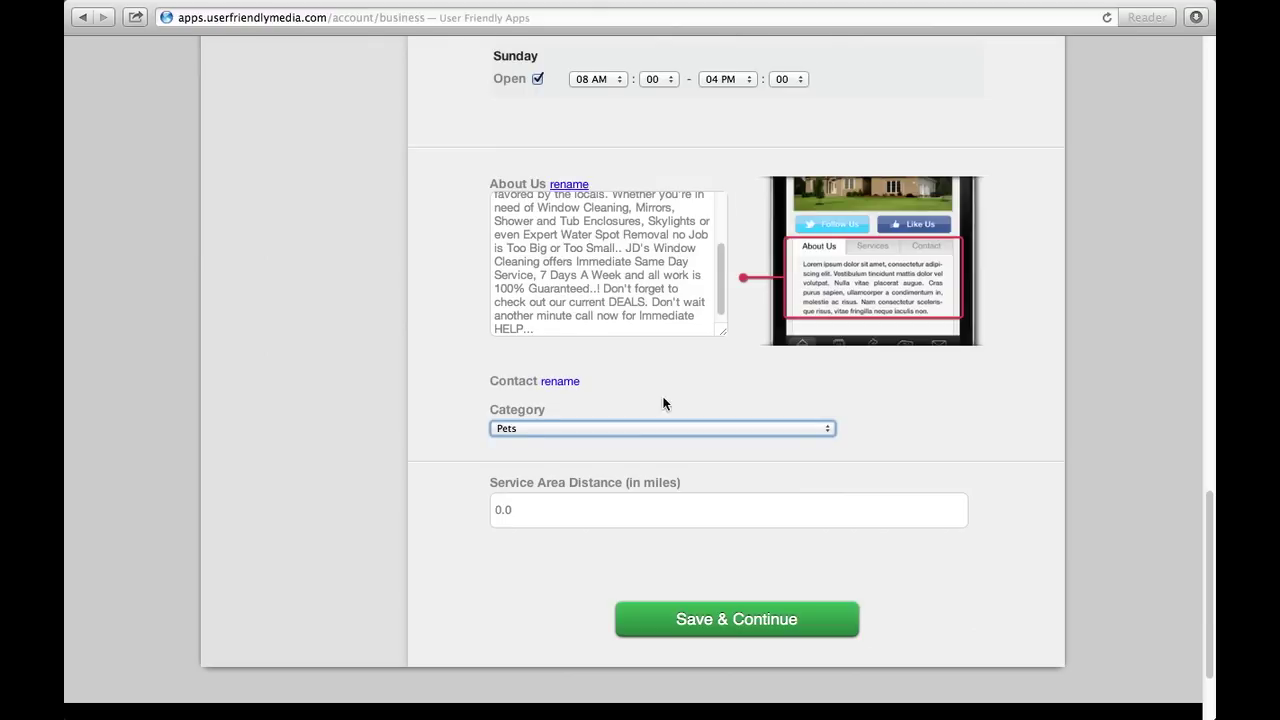
Replace the 0.0 service area distance with 4.5 miles and save the business info.
left_click(677, 516)
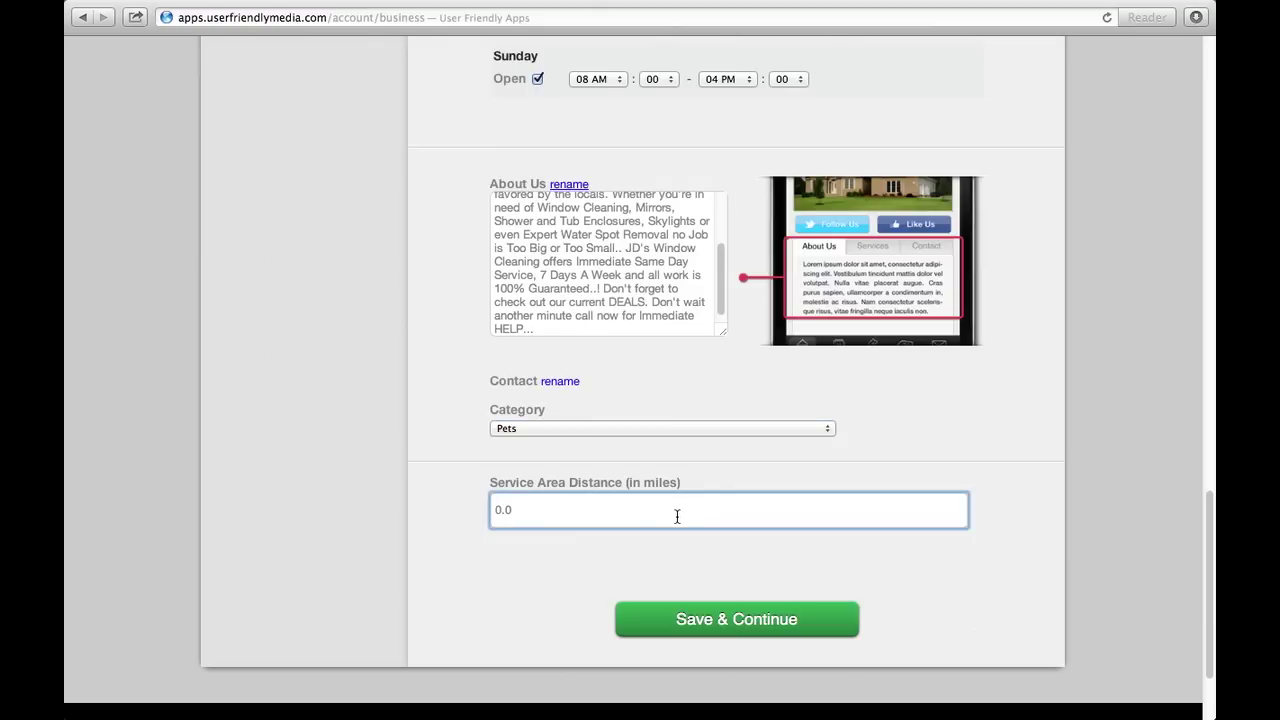
key("BackSpace")
key("BackSpace")
key("BackSpace")
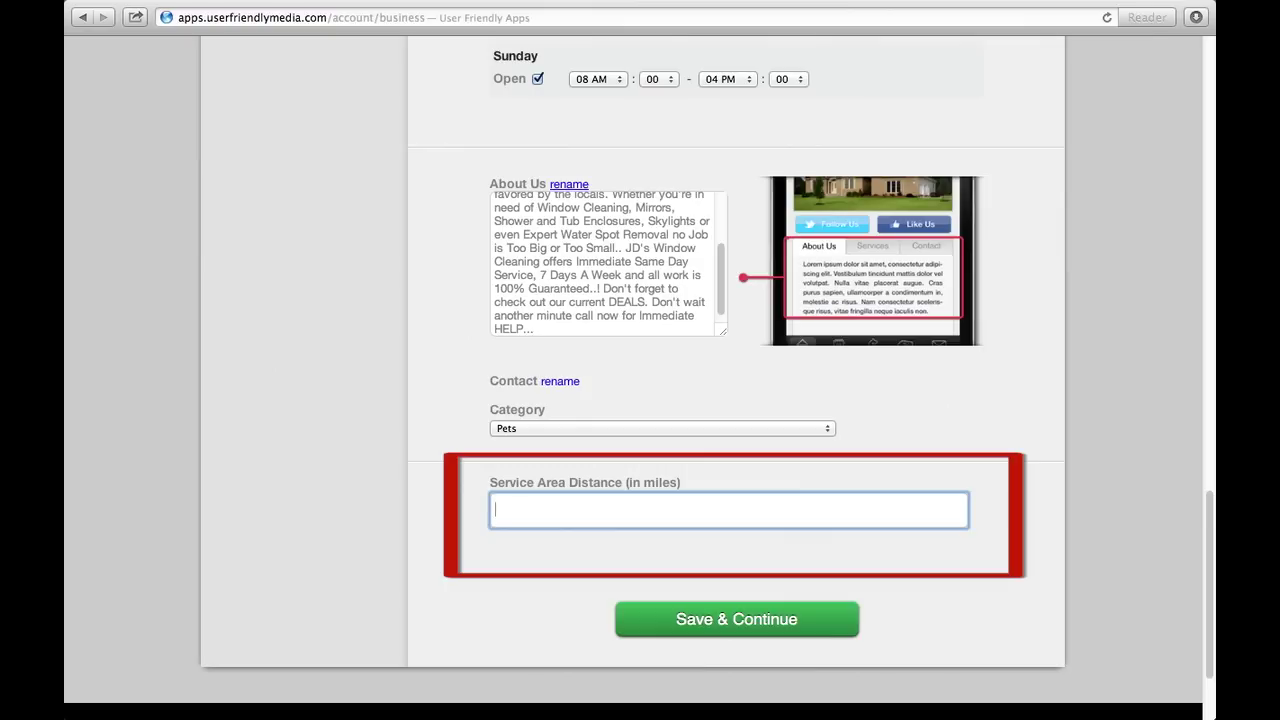
type("4.5")
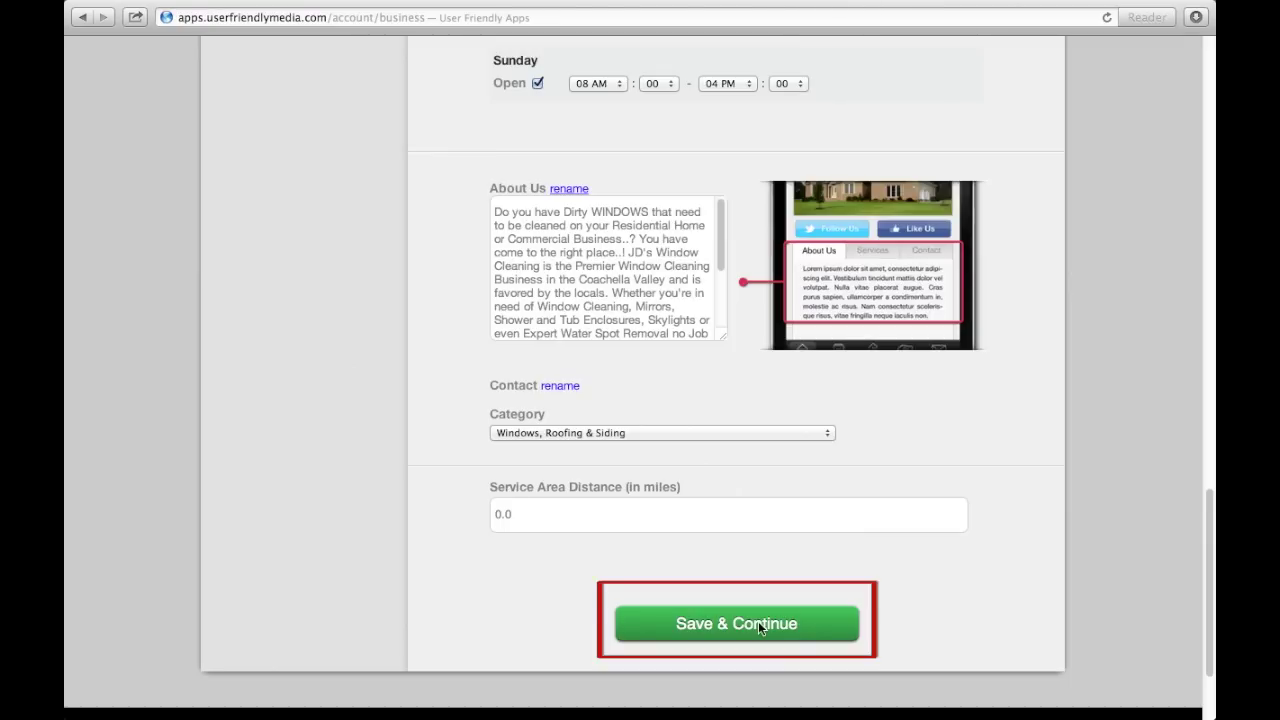
left_click(756, 622)
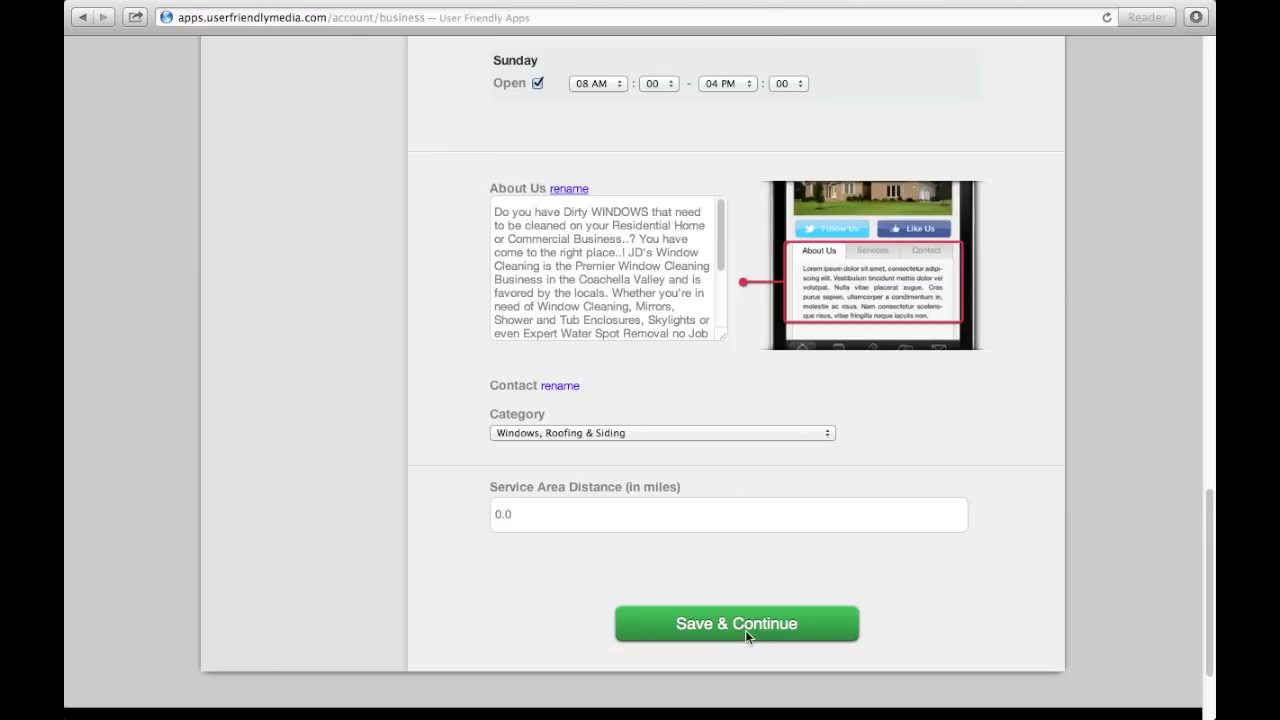
Review the enabled appointment, messaging, invoicing and specials features, then go to App Store Description.
scroll(490, 355, "down", 3)
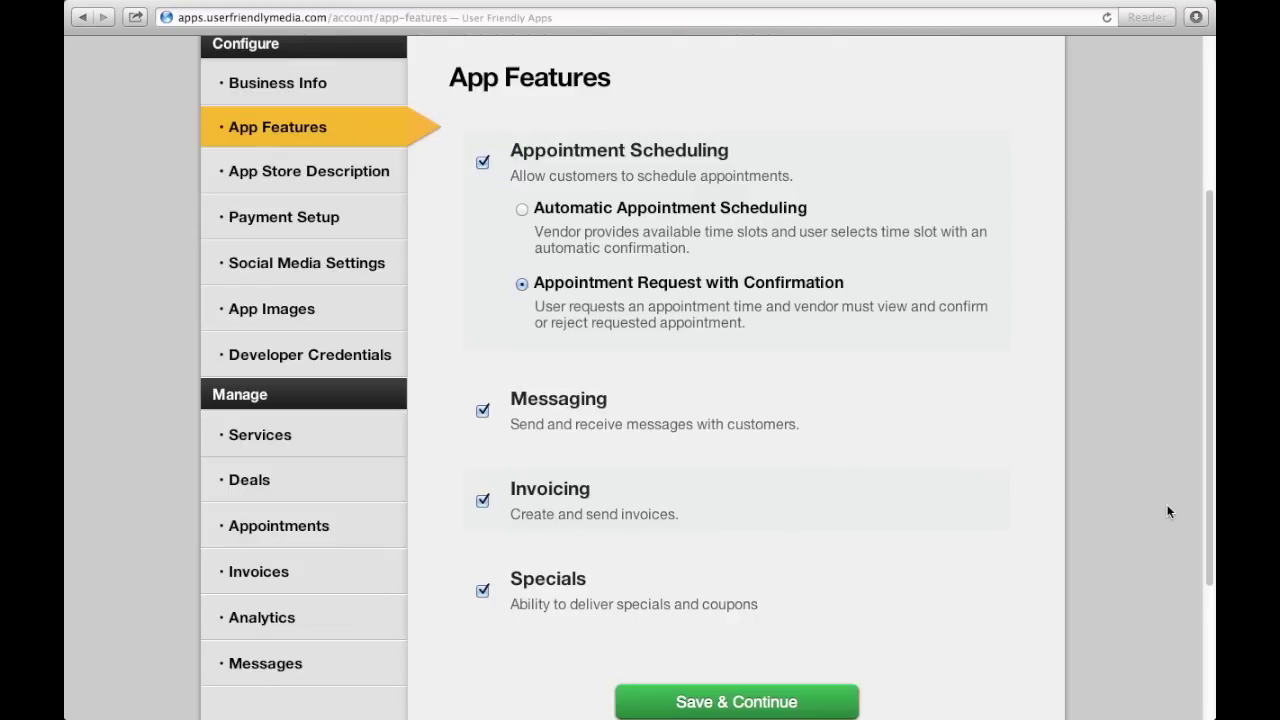
scroll(1168, 511, "down", 1)
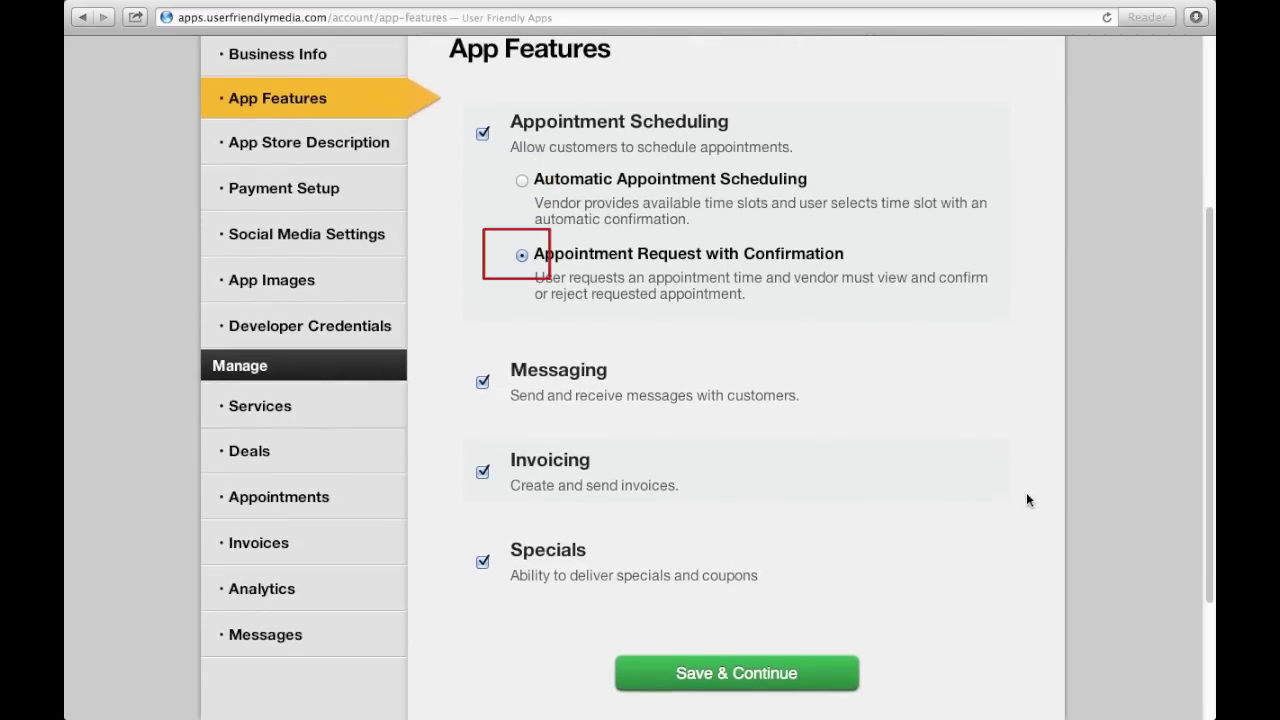
left_click(343, 143)
scroll(494, 367, "down", 3)
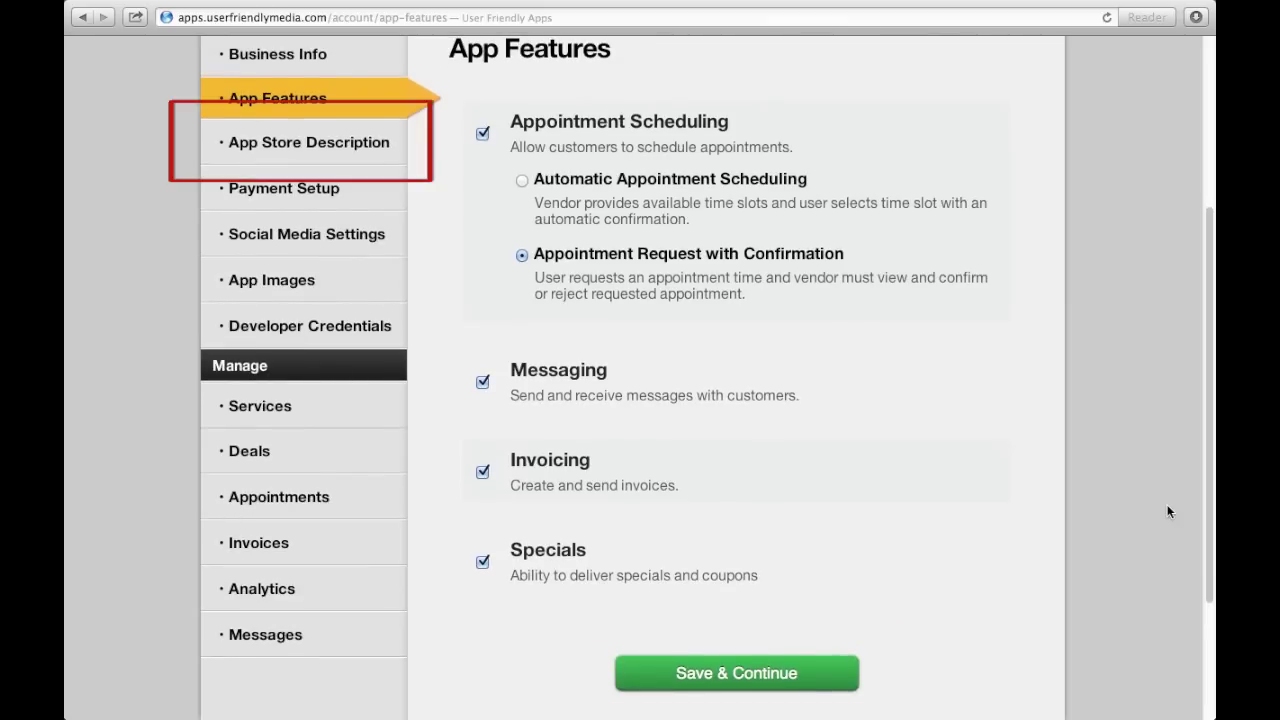
left_click(340, 141)
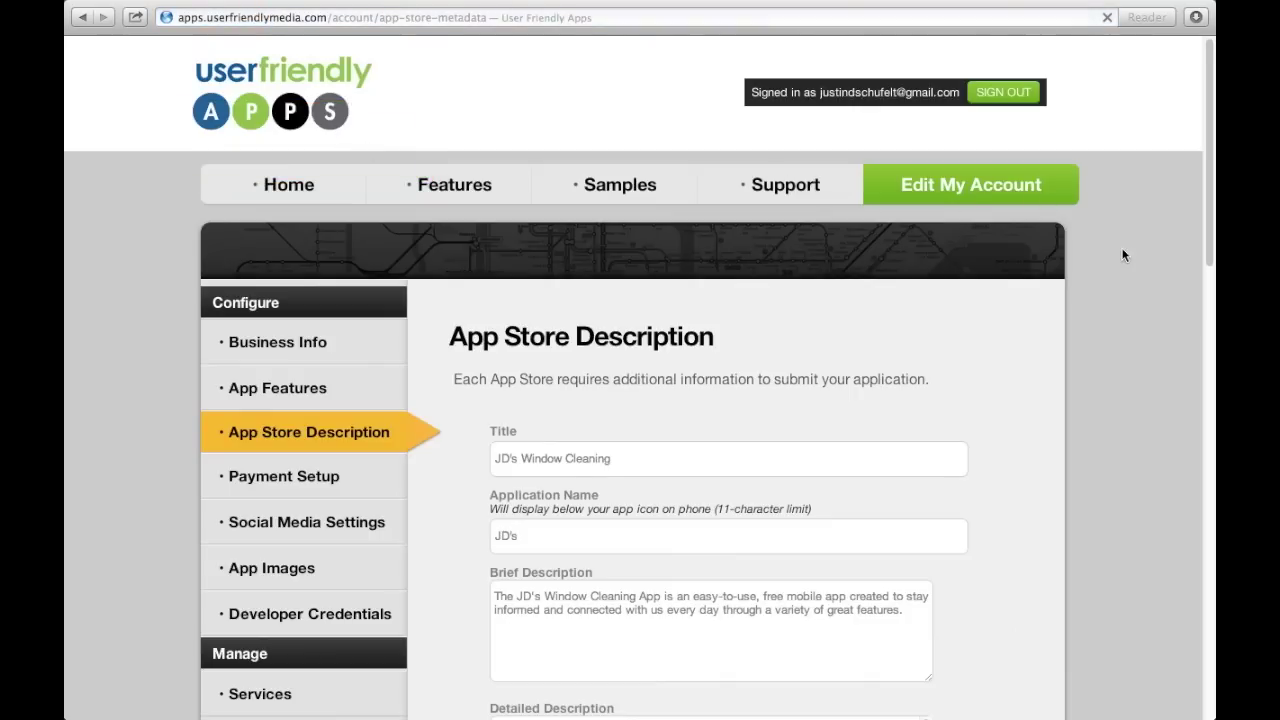
Review the App Store title, descriptions, keywords and JD's icon, then save and continue.
scroll(1128, 248, "down", 1)
scroll(634, 379, "down", 5)
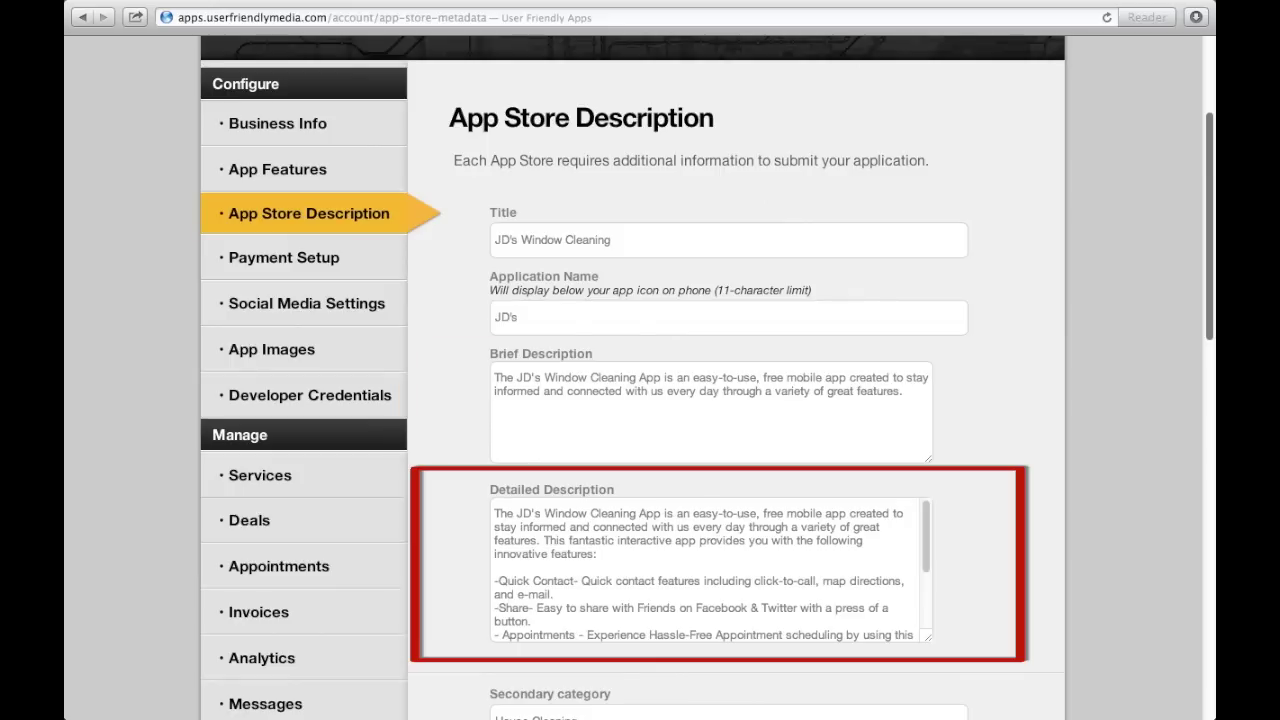
scroll(1157, 250, "down", 5)
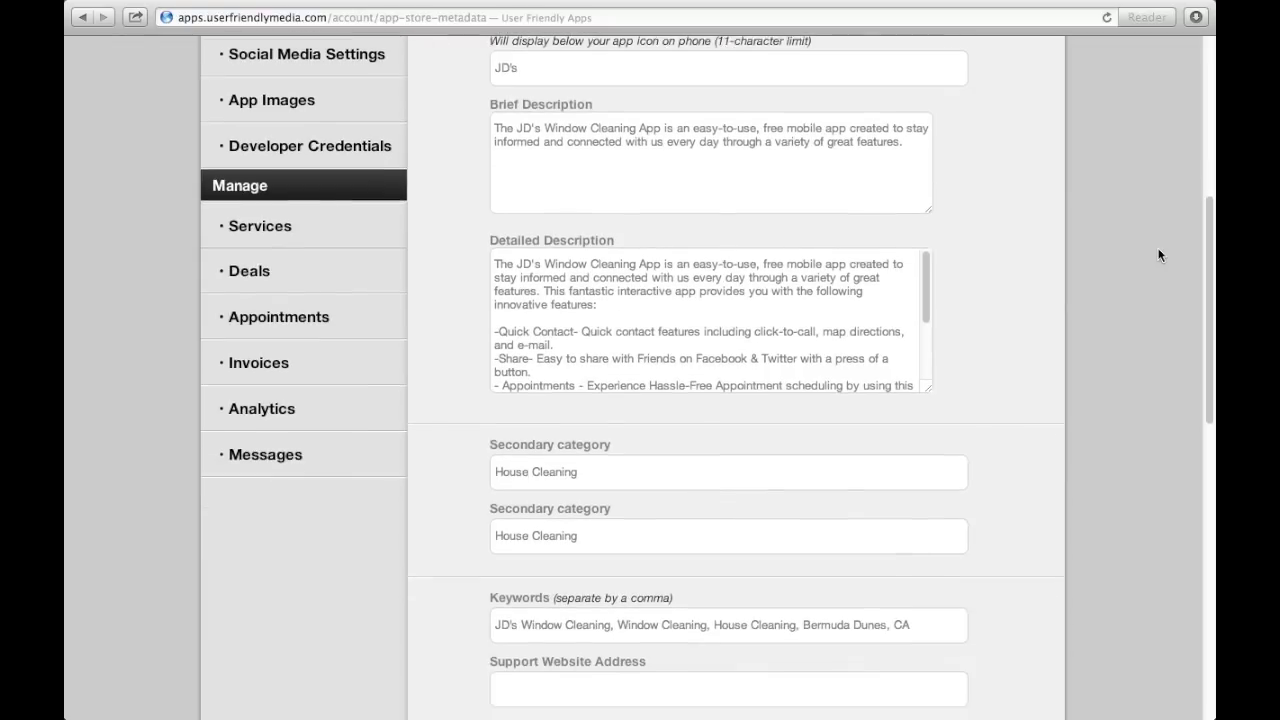
scroll(1159, 255, "down", 4)
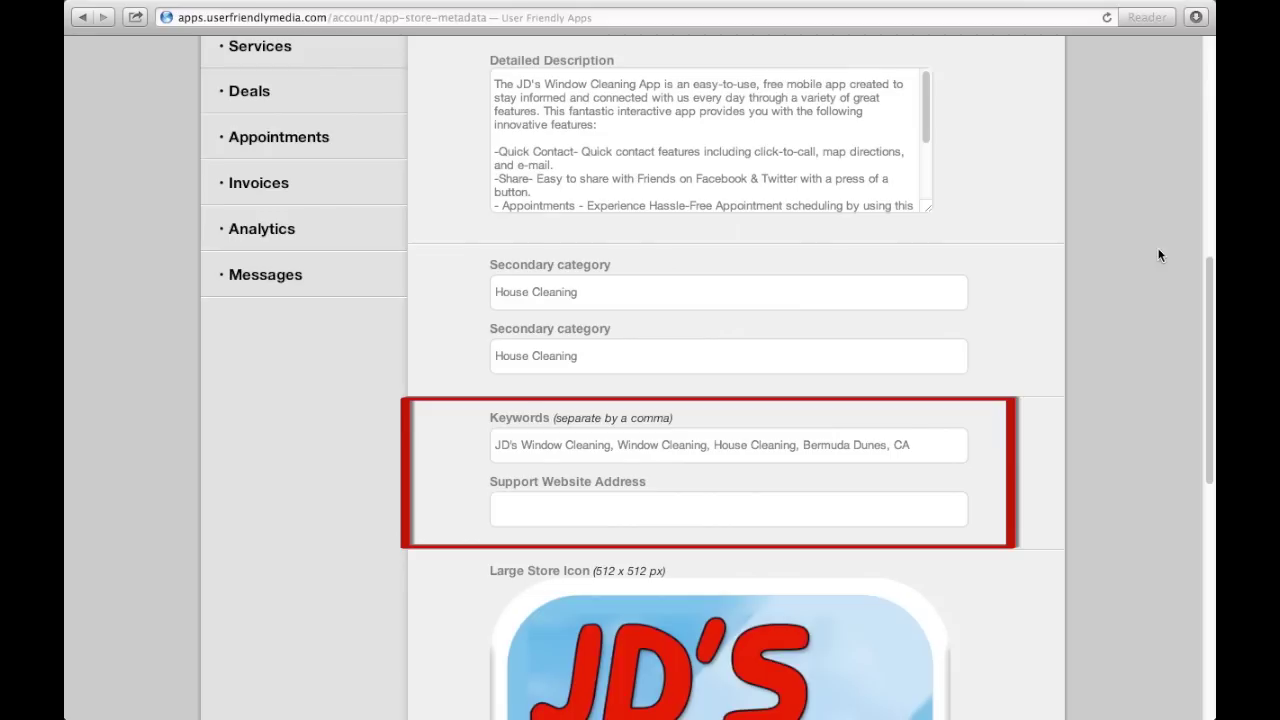
scroll(1159, 255, "down", 5)
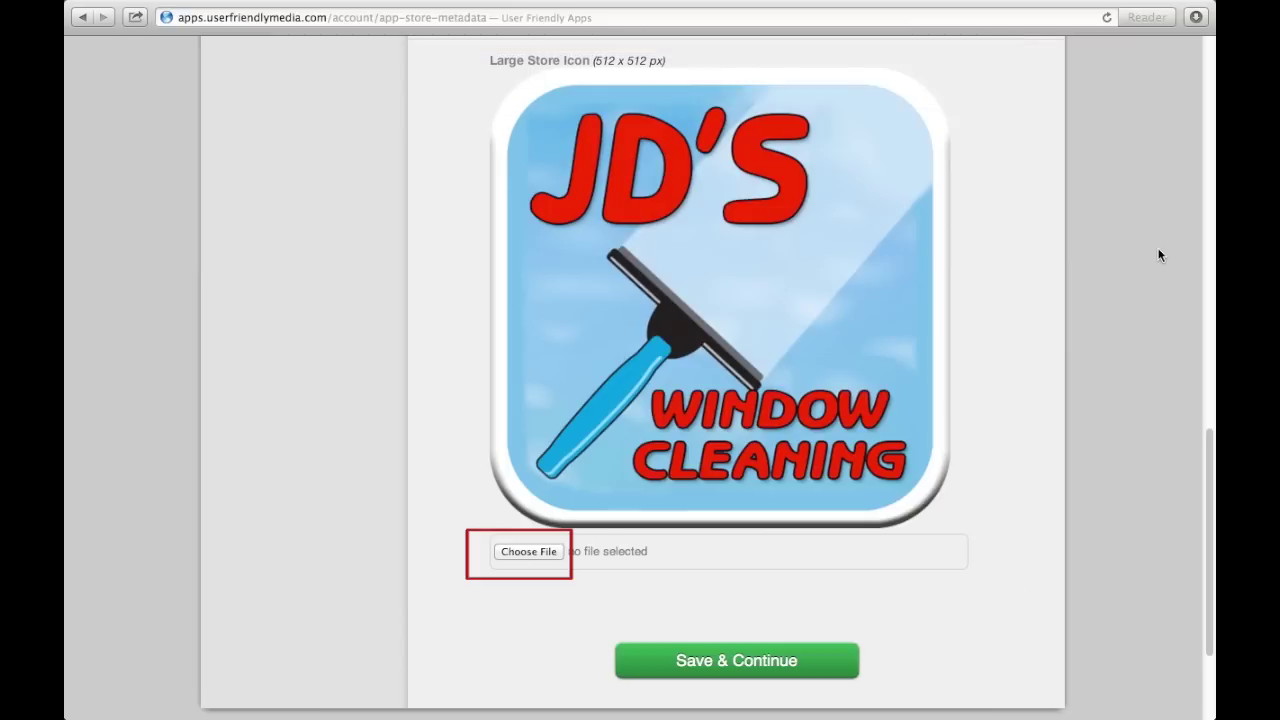
left_click(681, 659)
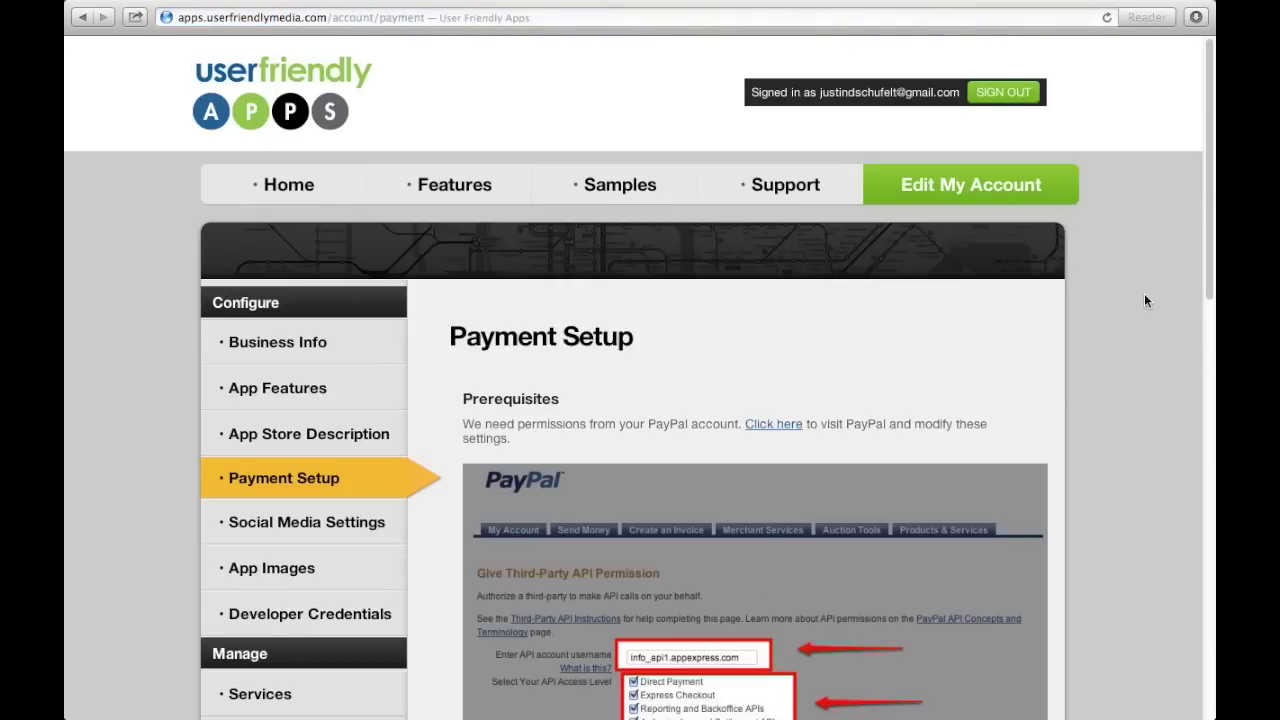
Scroll past the PayPal permission screenshots to the PayPal Email Address field and save Payment Setup.
scroll(1150, 250, "down", 1)
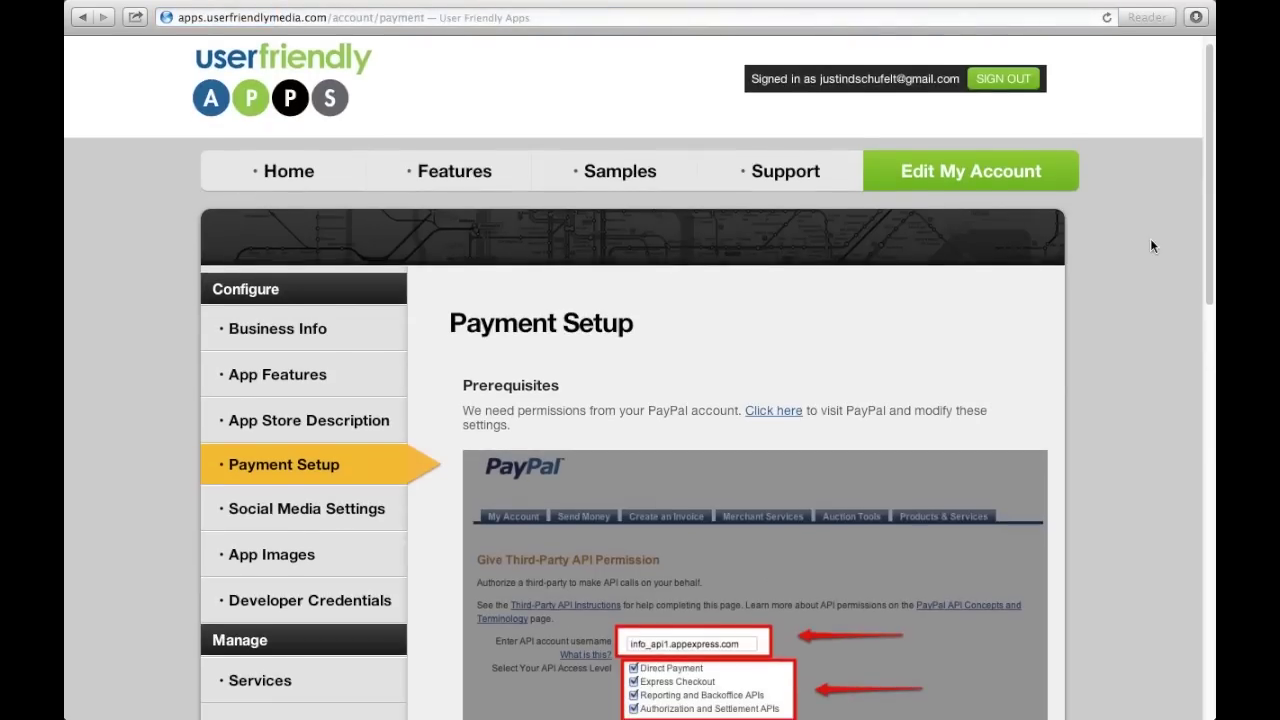
scroll(1150, 245, "down", 5)
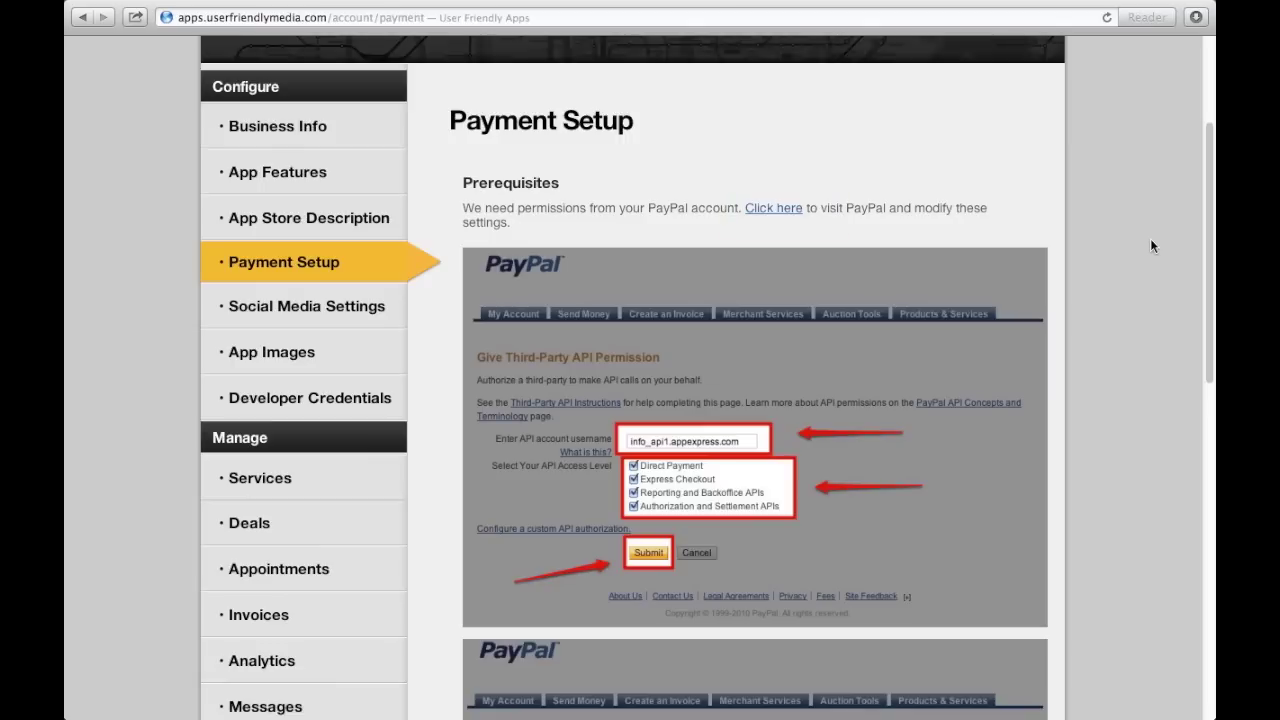
scroll(1150, 246, "down", 10)
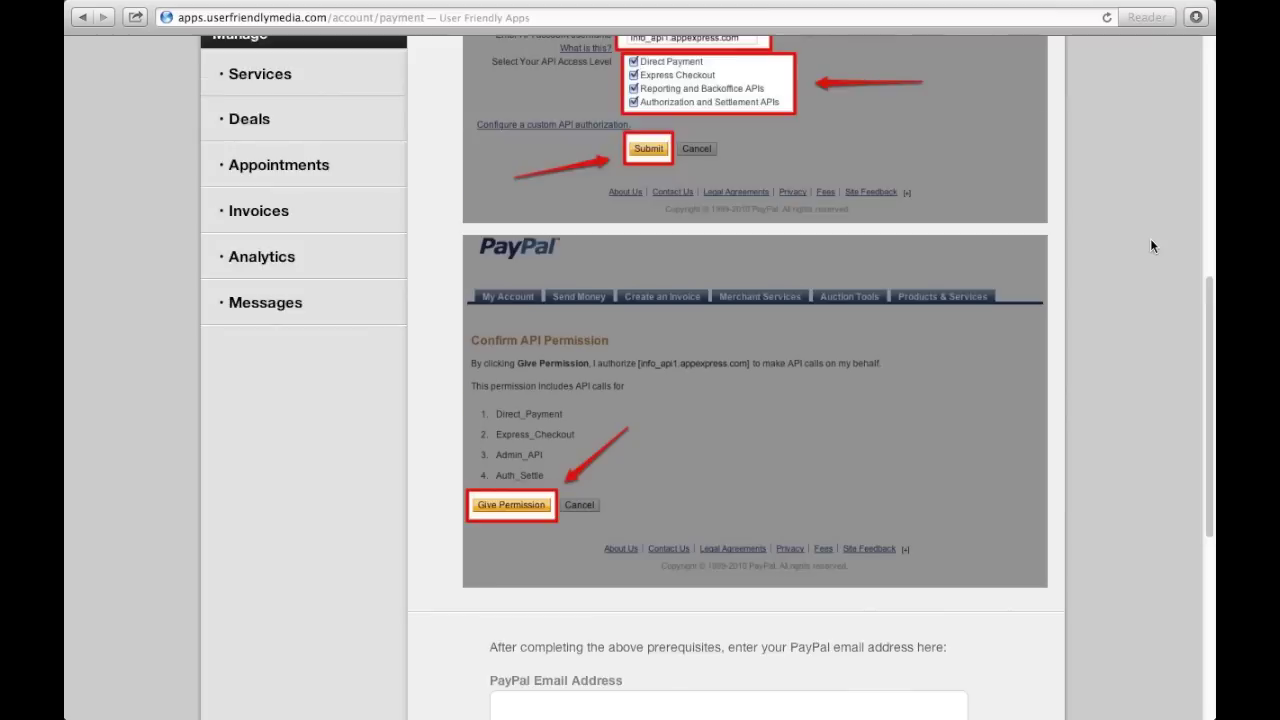
scroll(1151, 246, "down", 1)
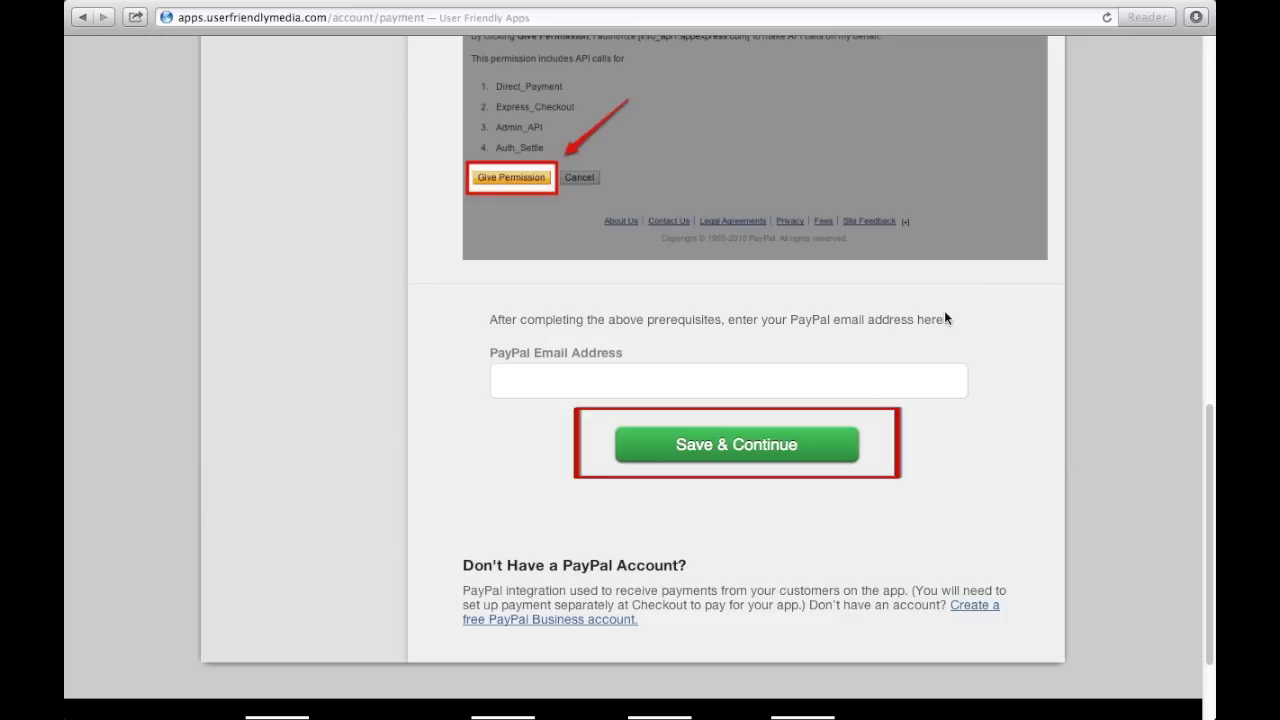
left_click(756, 442)
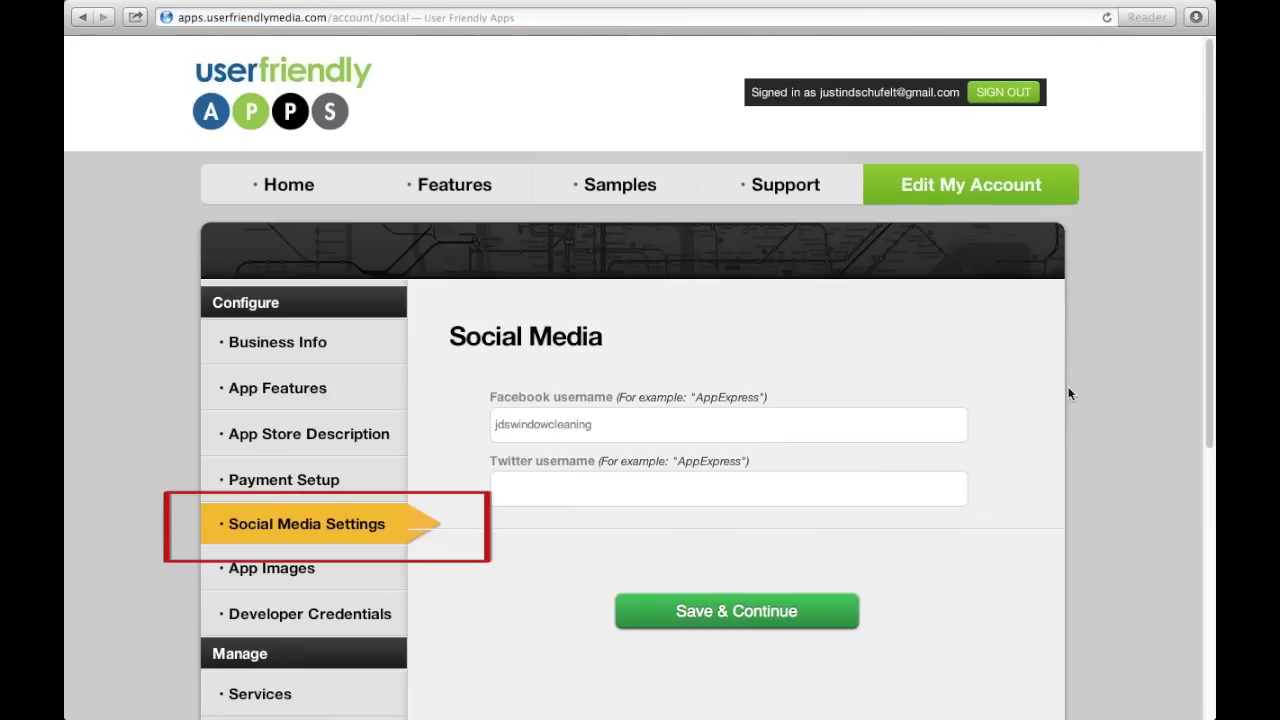
Save the Social Media settings with the Facebook username filled in and Twitter left blank.
scroll(1124, 378, "down", 4)
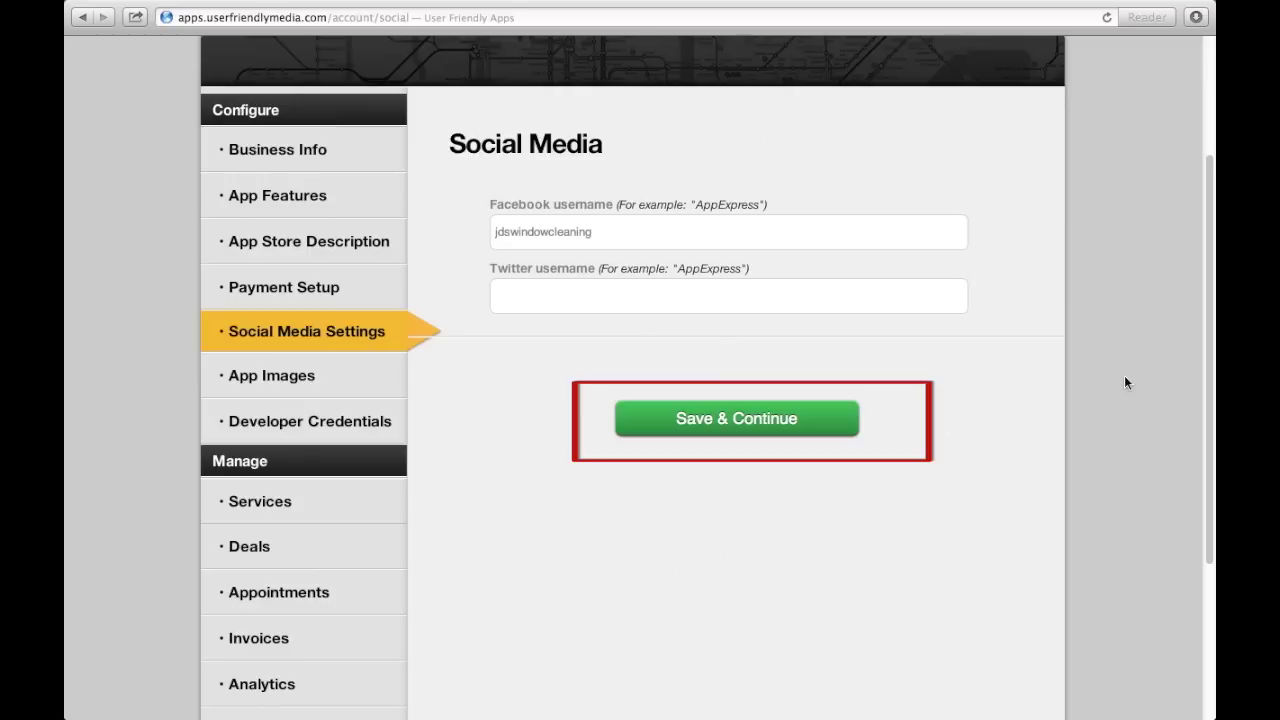
left_click(815, 416)
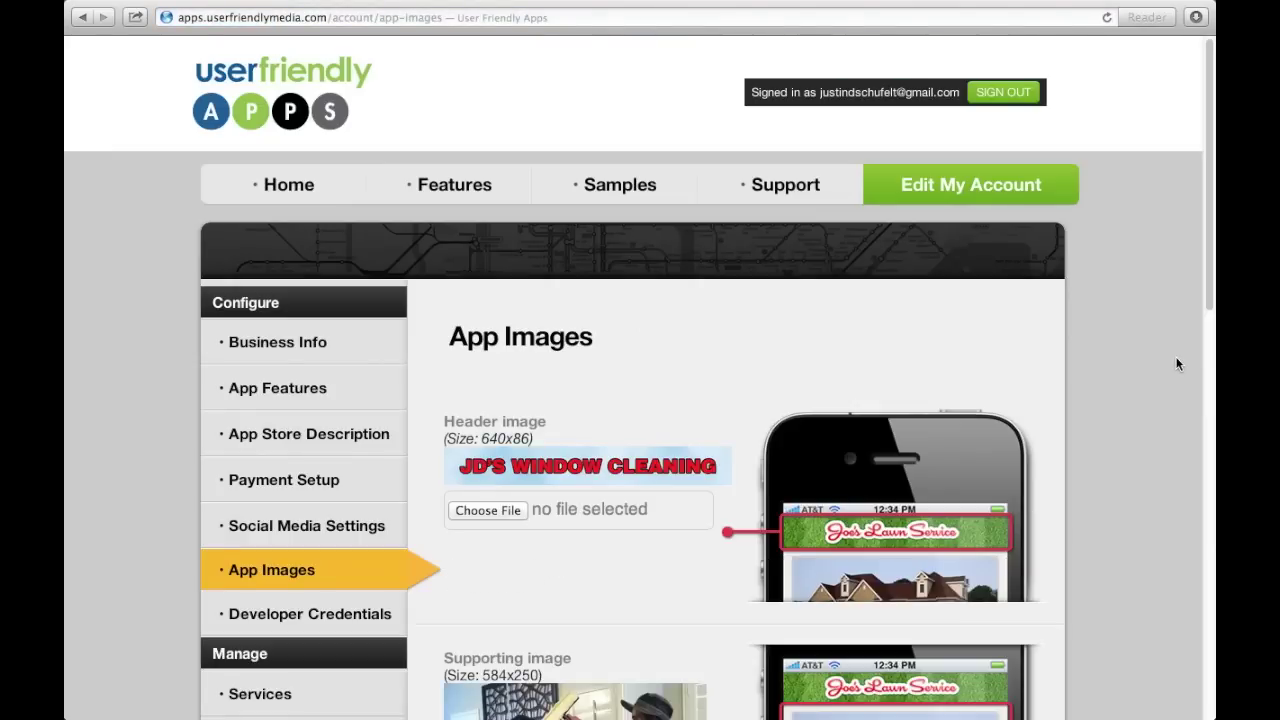
Review the JD's header, supporting and login screen images, then save the App Images page.
scroll(1177, 364, "down", 5)
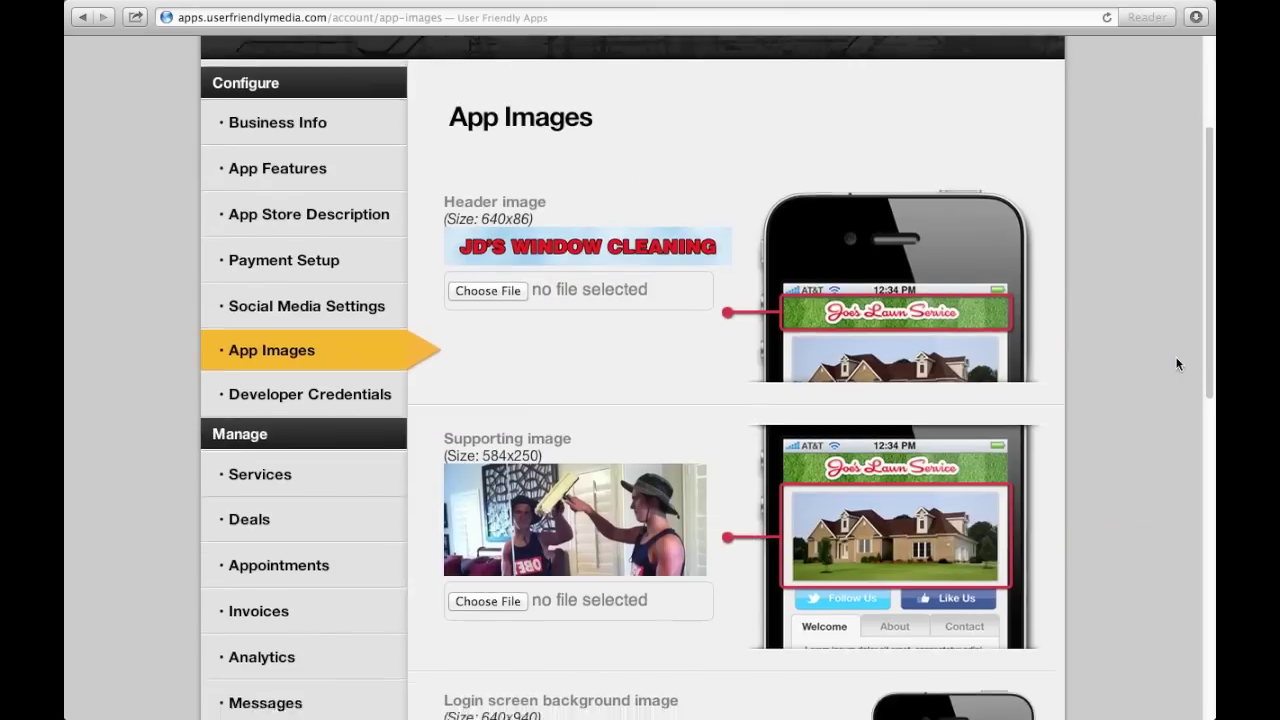
scroll(1177, 364, "down", 5)
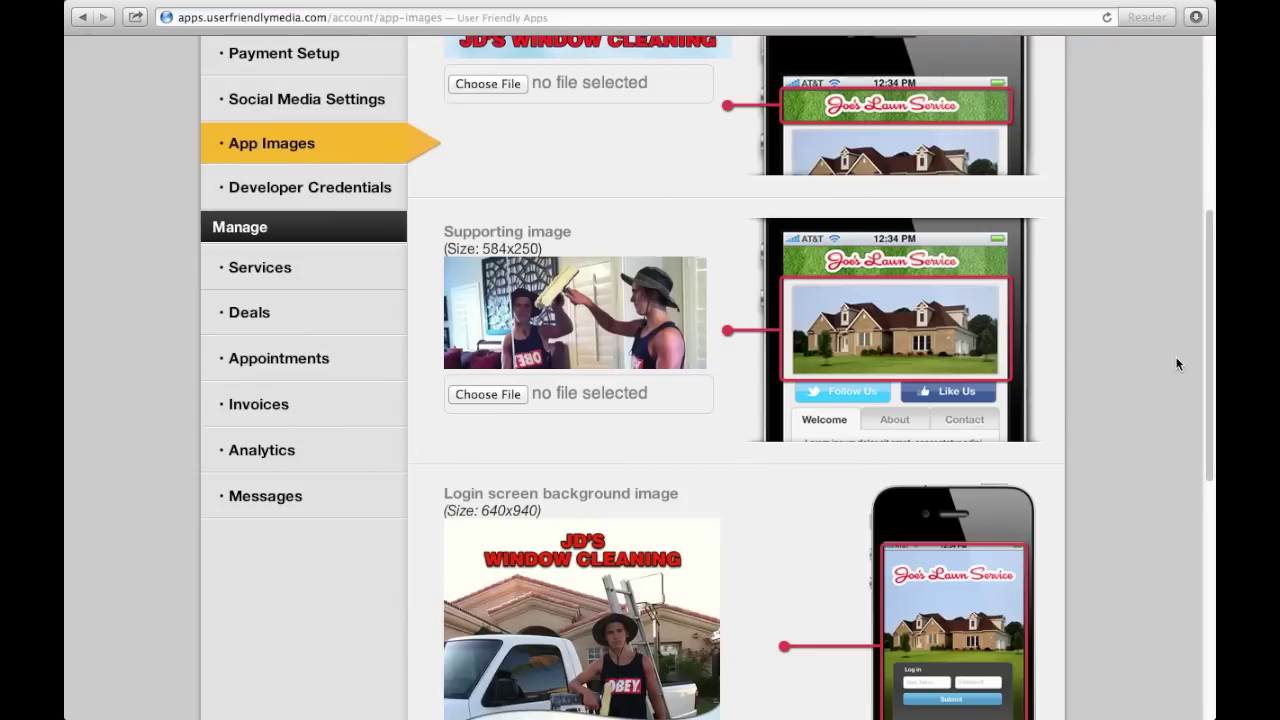
scroll(1177, 364, "down", 5)
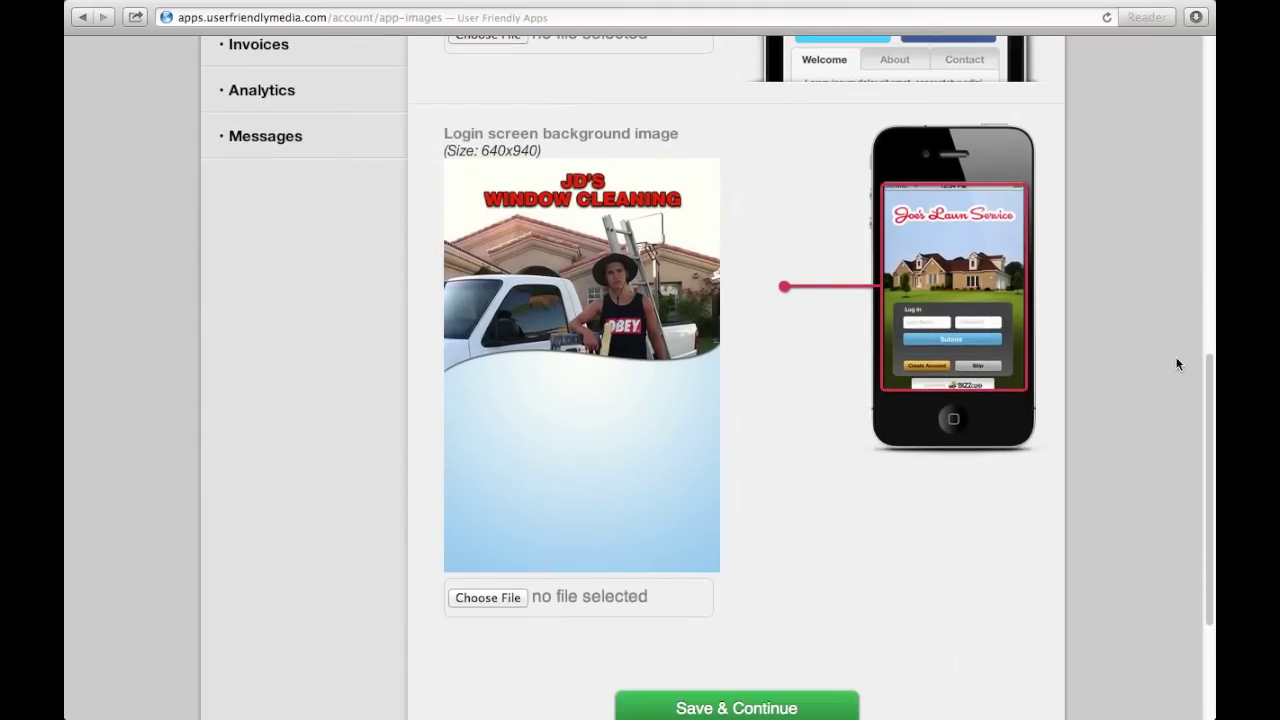
scroll(1177, 364, "down", 1)
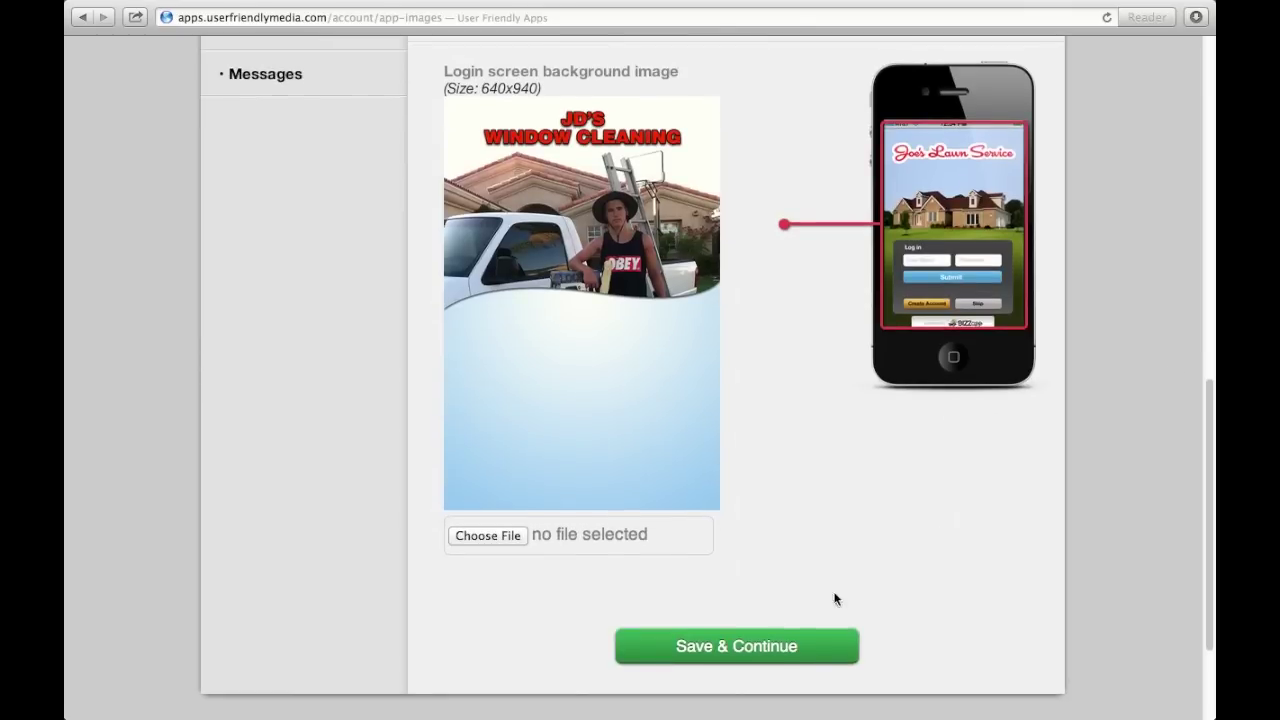
left_click(763, 650)
Go to the Services list from the sidebar.
scroll(1126, 349, "down", 3)
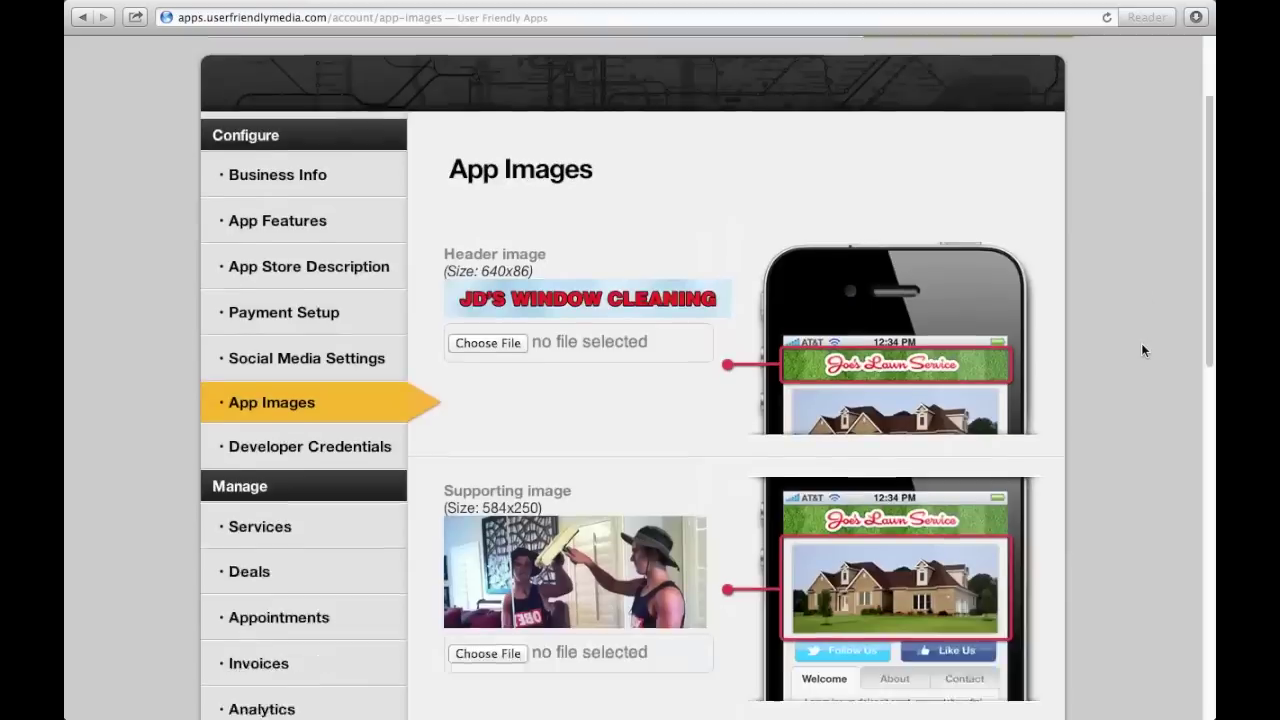
scroll(1143, 349, "down", 2)
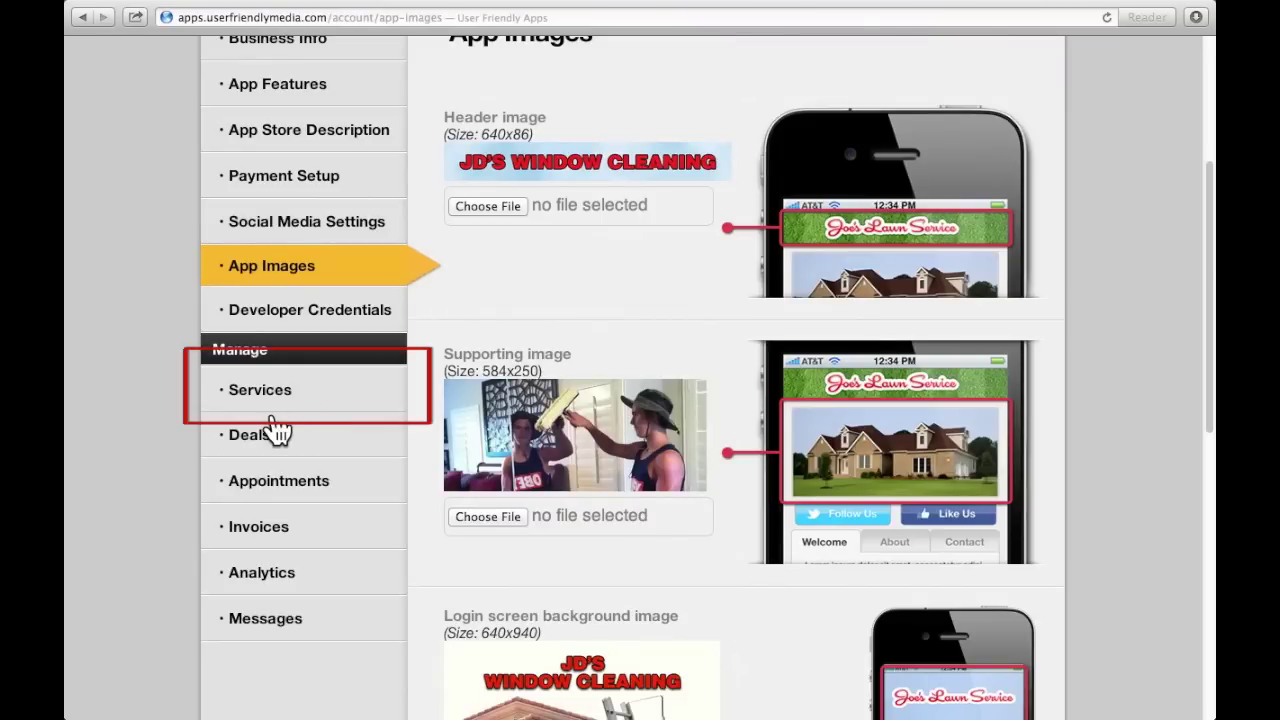
left_click(297, 395)
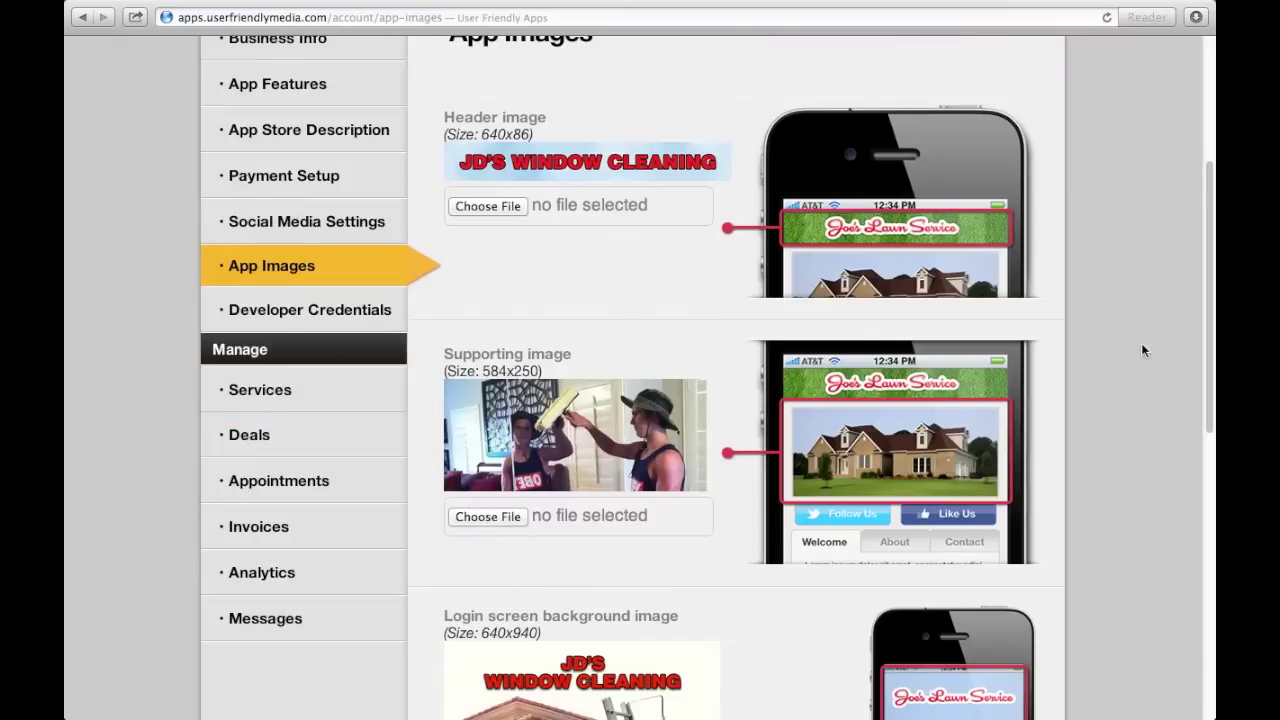
Scroll to the Products & Services Menu showing seven window-cleaning services, each unpriced at 0 minutes.
scroll(1152, 323, "down", 4)
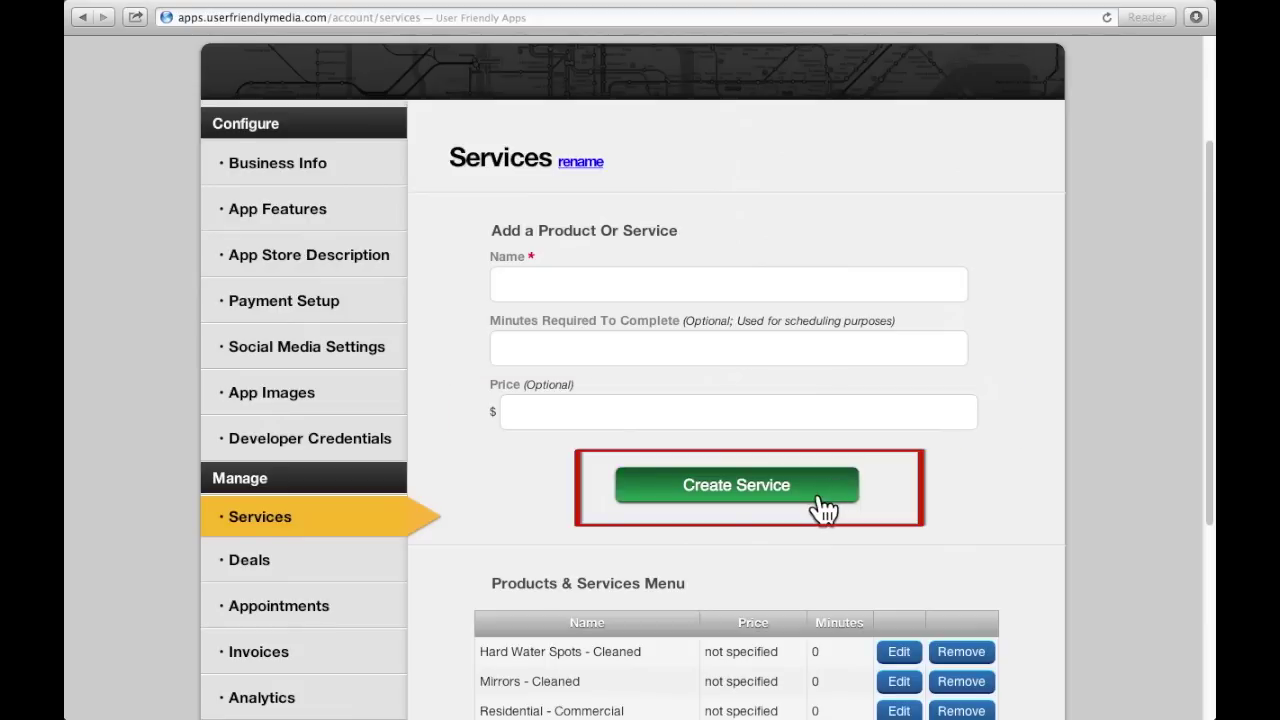
scroll(1075, 432, "down", 5)
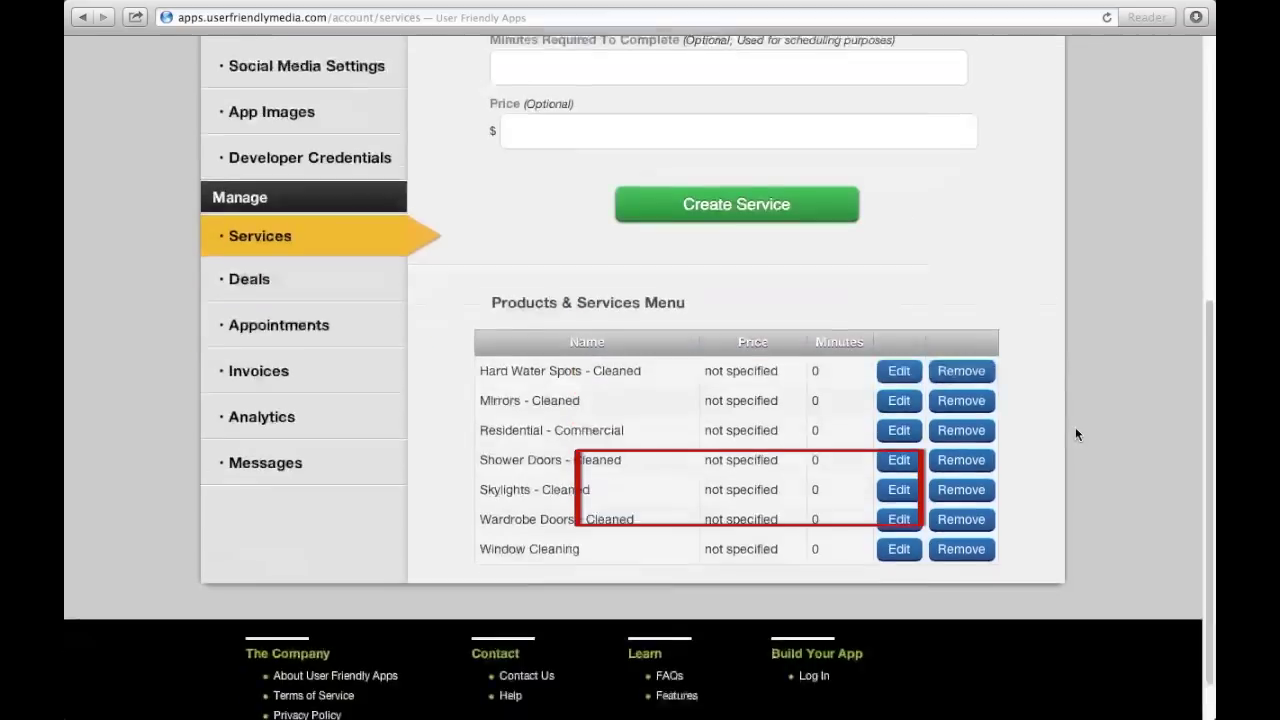
scroll(1076, 433, "down", 1)
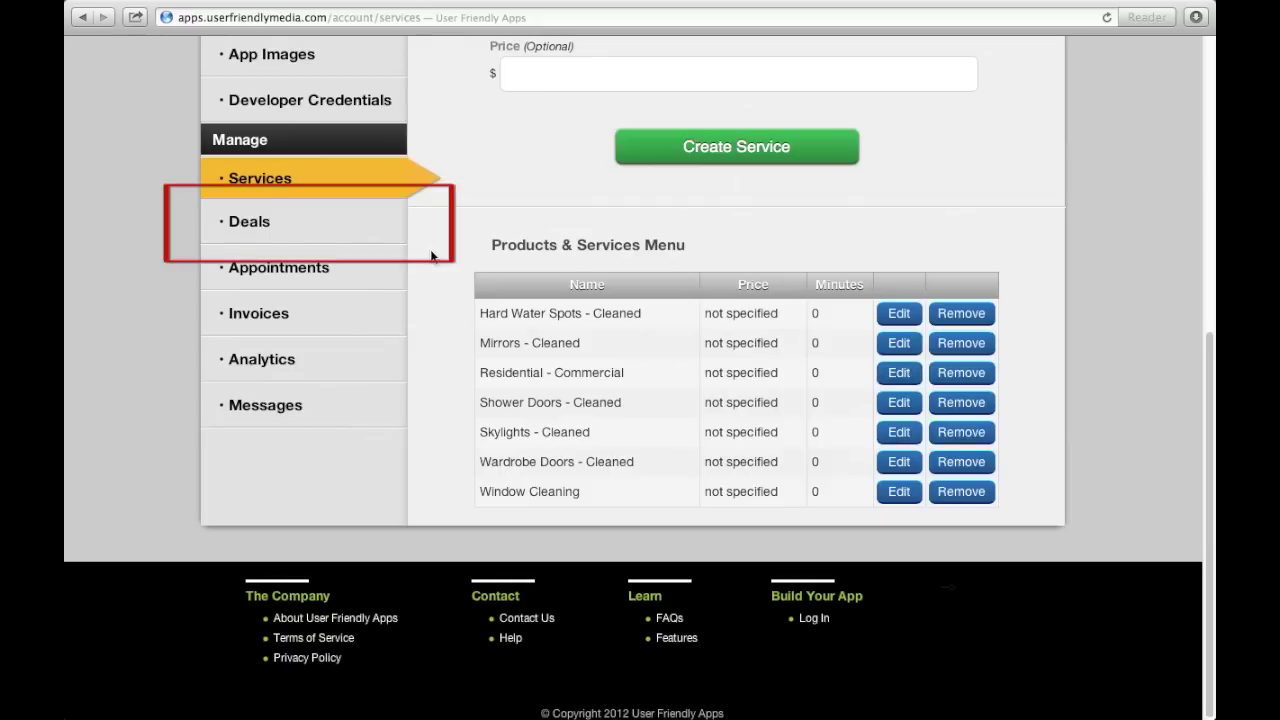
Open Deals and submit an empty New Deal form, leaving the five existing deals unchanged.
left_click(369, 221)
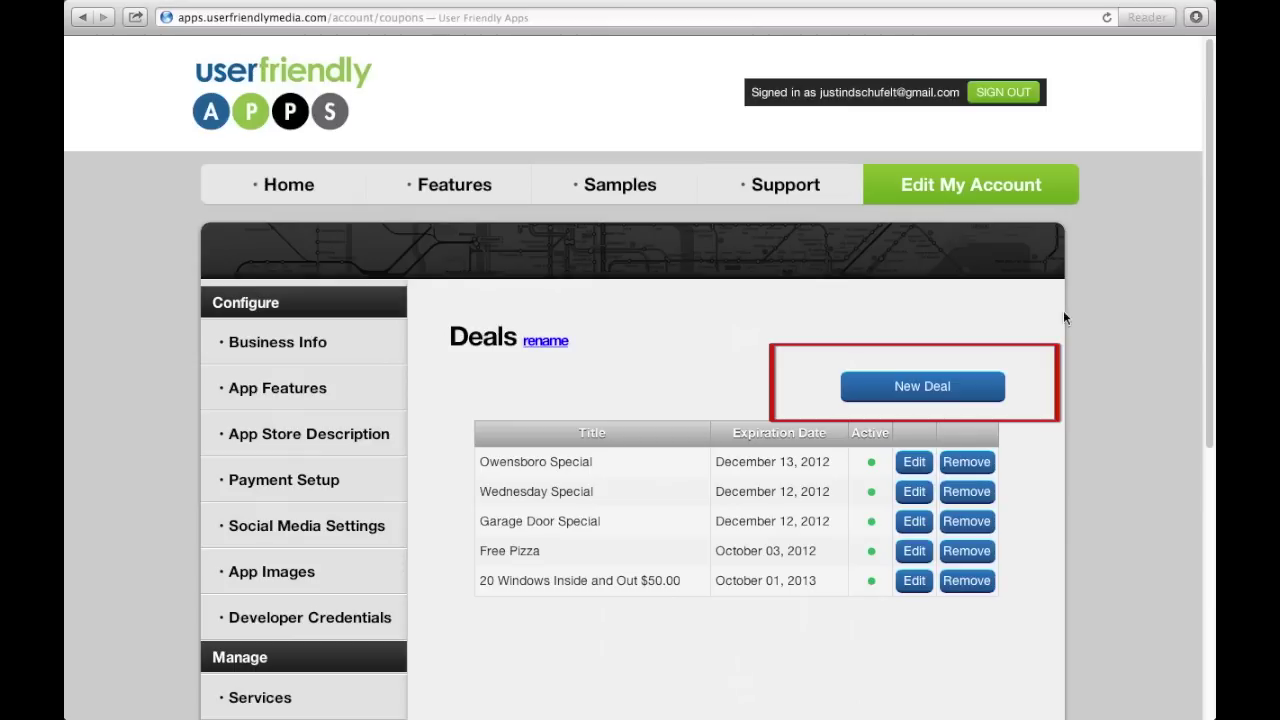
left_click(980, 393)
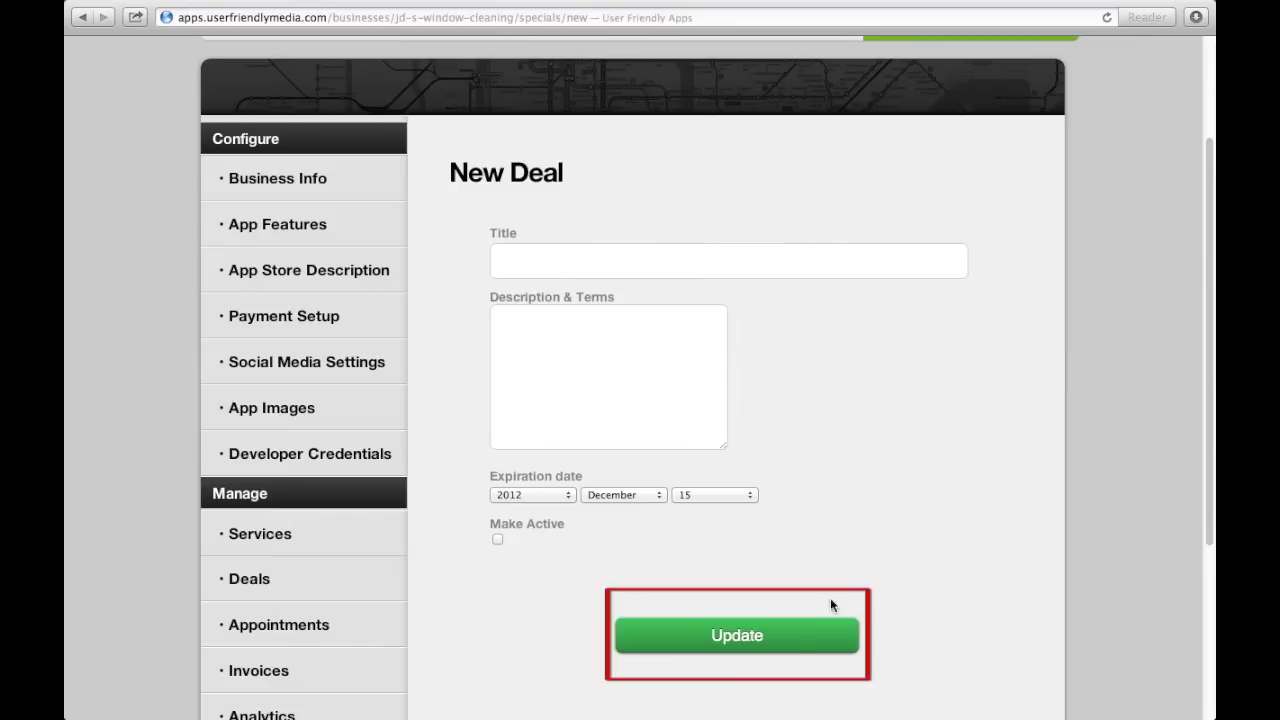
left_click(788, 630)
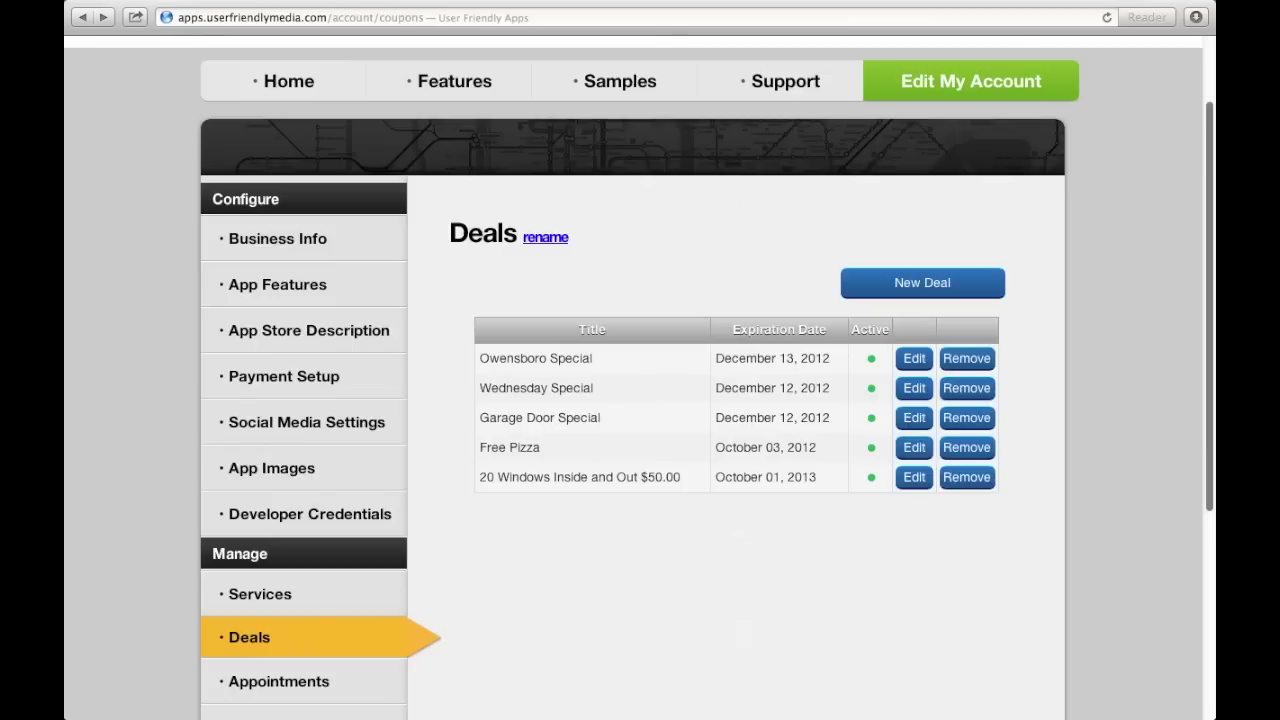
scroll(1155, 387, "down", 5)
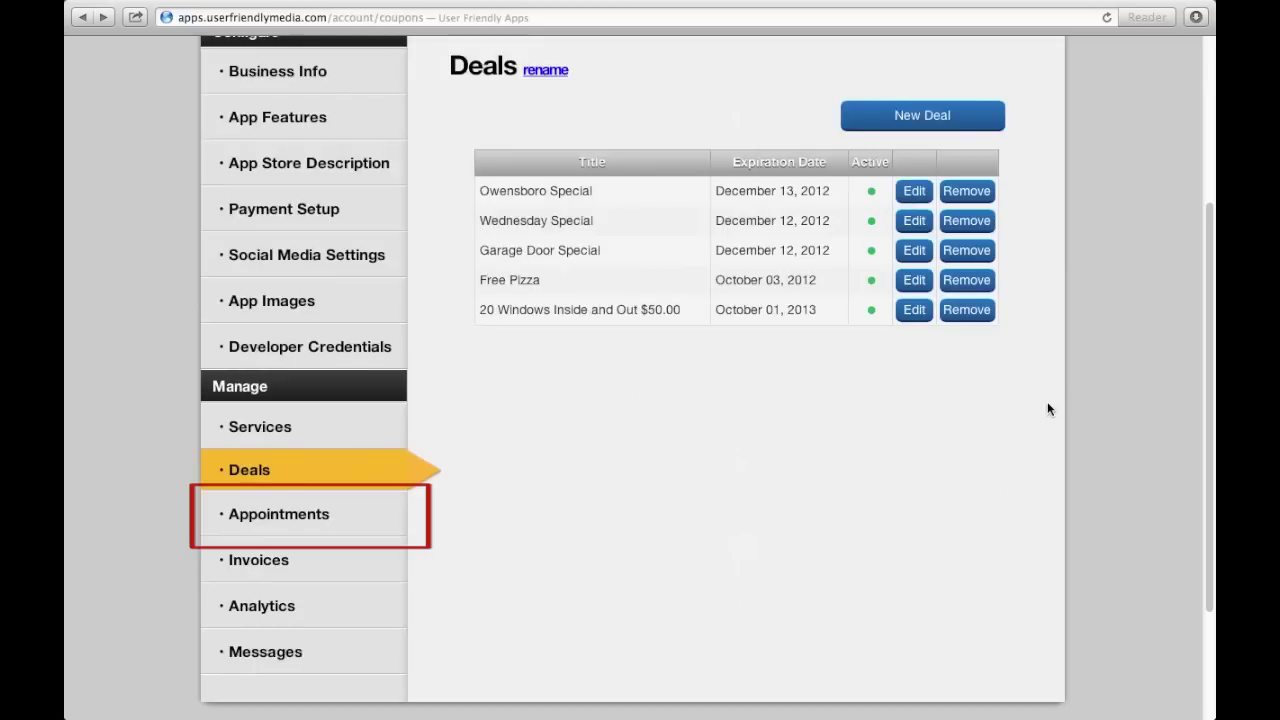
left_click(310, 535)
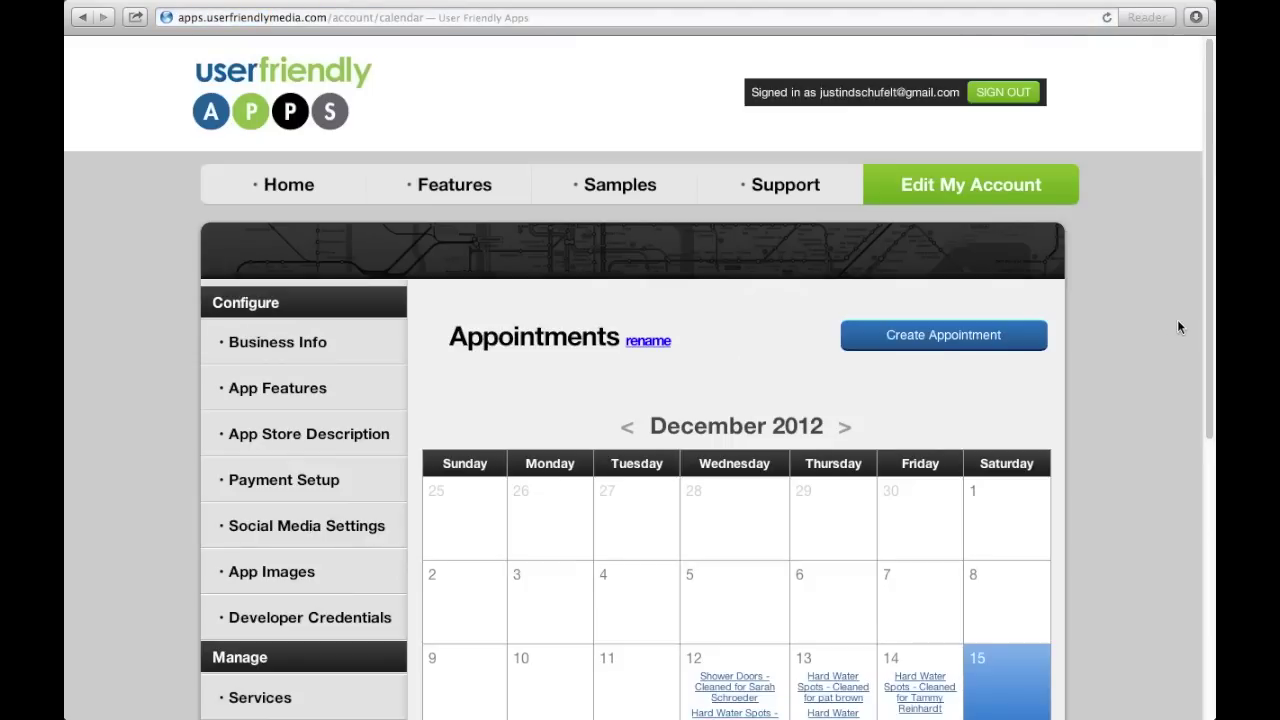
View the December 12 Hard Water Spots appointment's details, then return to the calendar.
scroll(1177, 327, "down", 3)
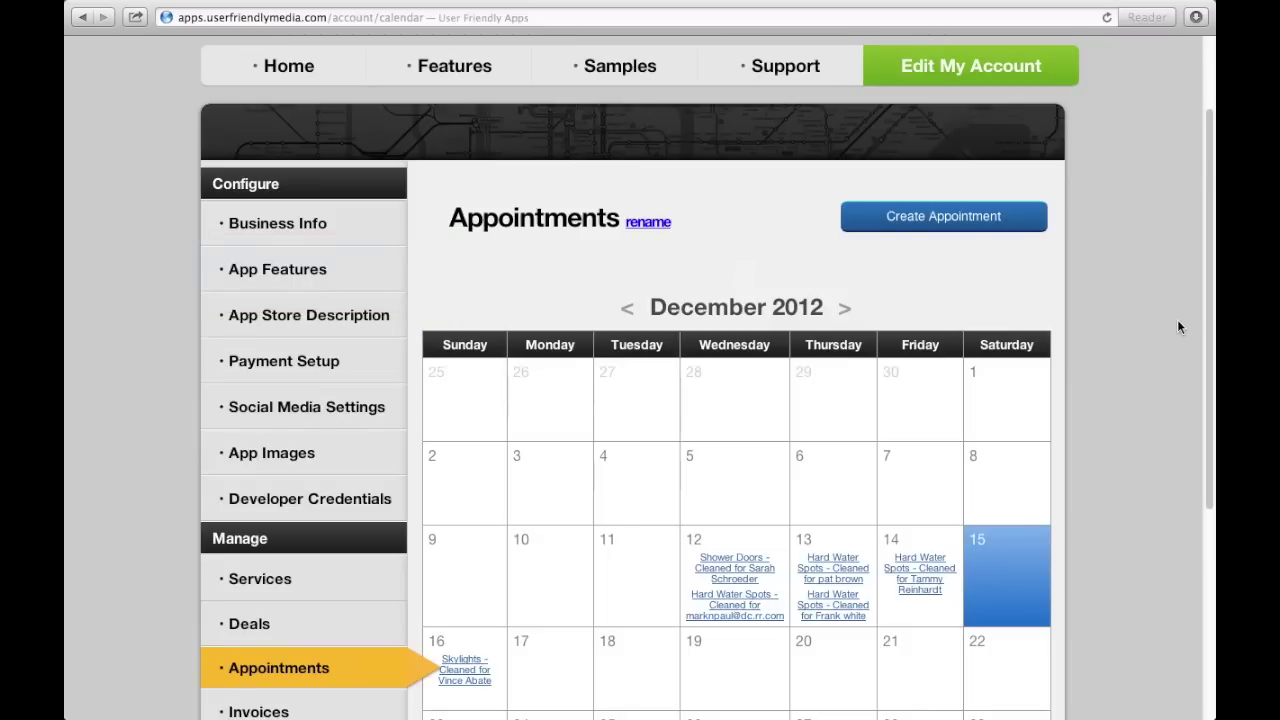
scroll(1137, 424, "up", 3)
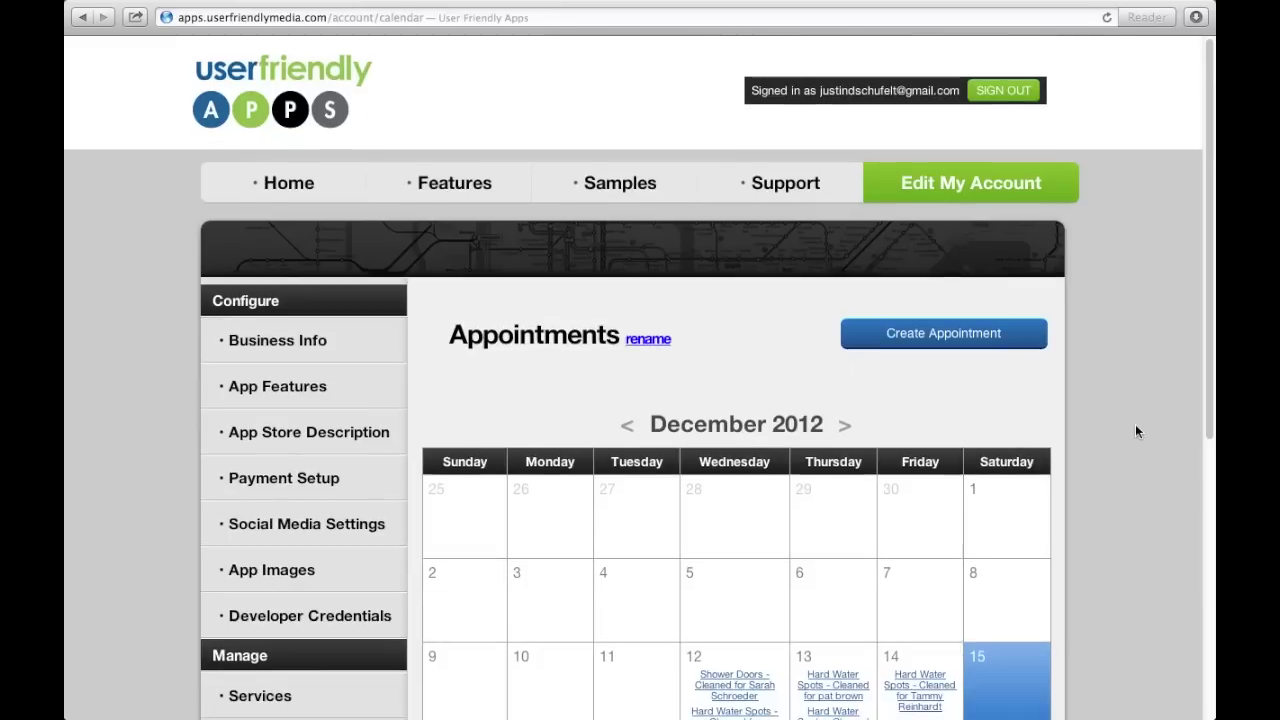
scroll(1135, 424, "down", 4)
scroll(1136, 431, "down", 2)
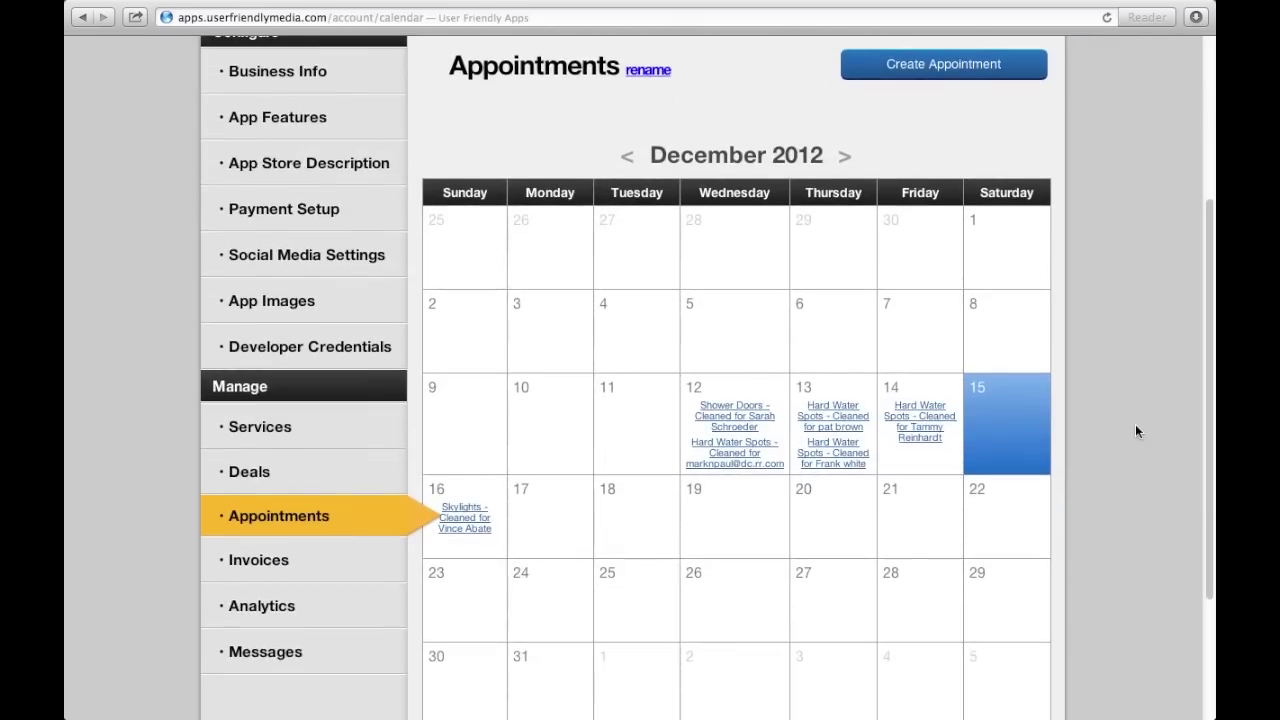
scroll(1135, 431, "down", 1)
left_click(736, 402)
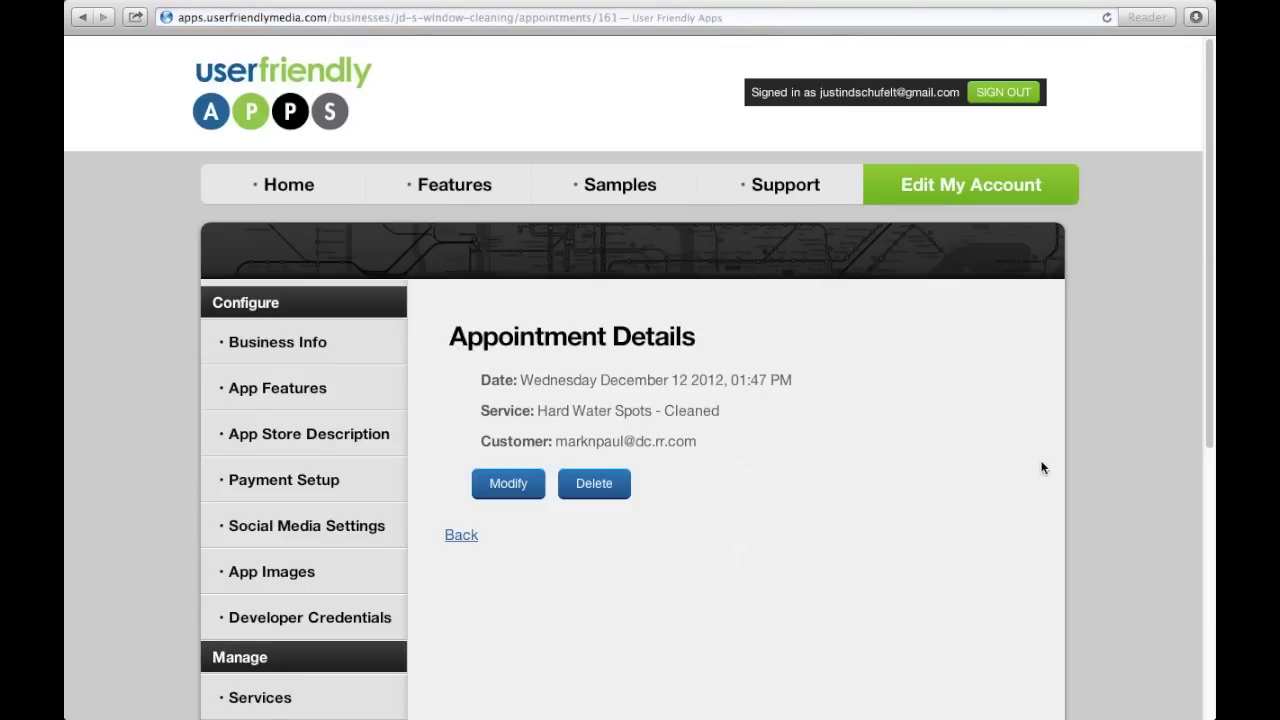
left_click(458, 538)
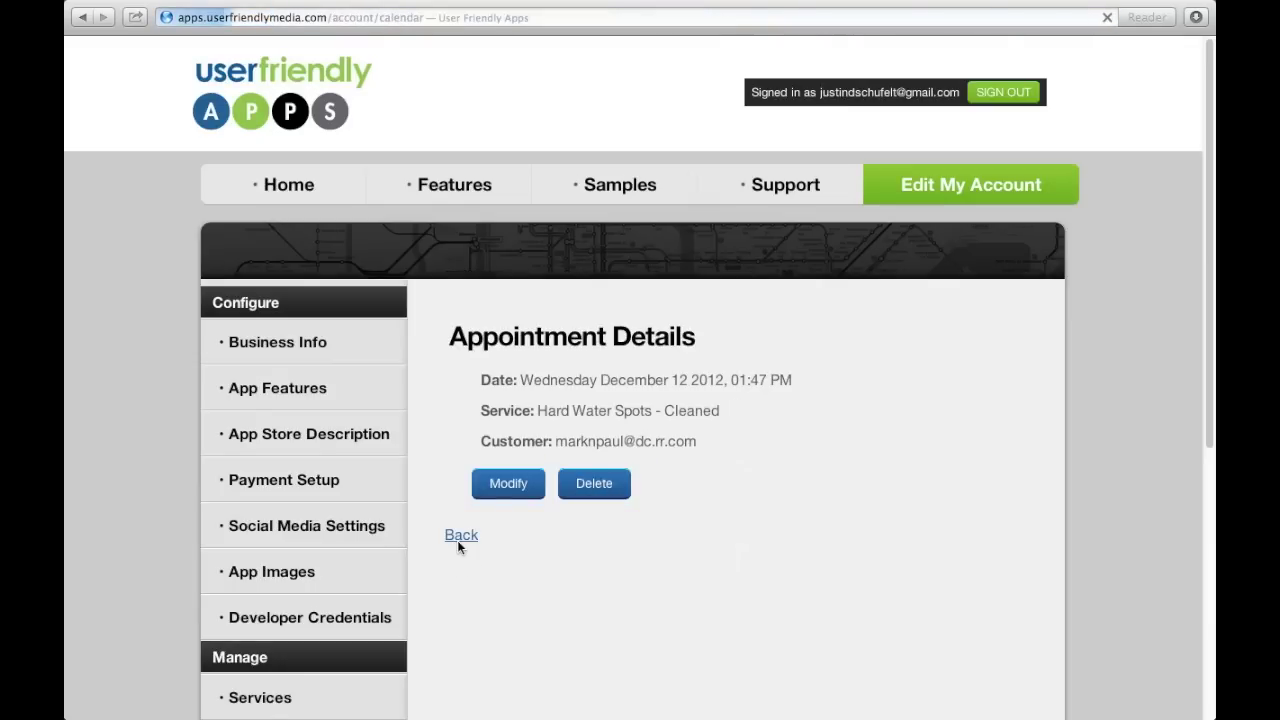
Go to the Invoices section from the sidebar.
scroll(1037, 403, "down", 3)
scroll(1037, 405, "down", 3)
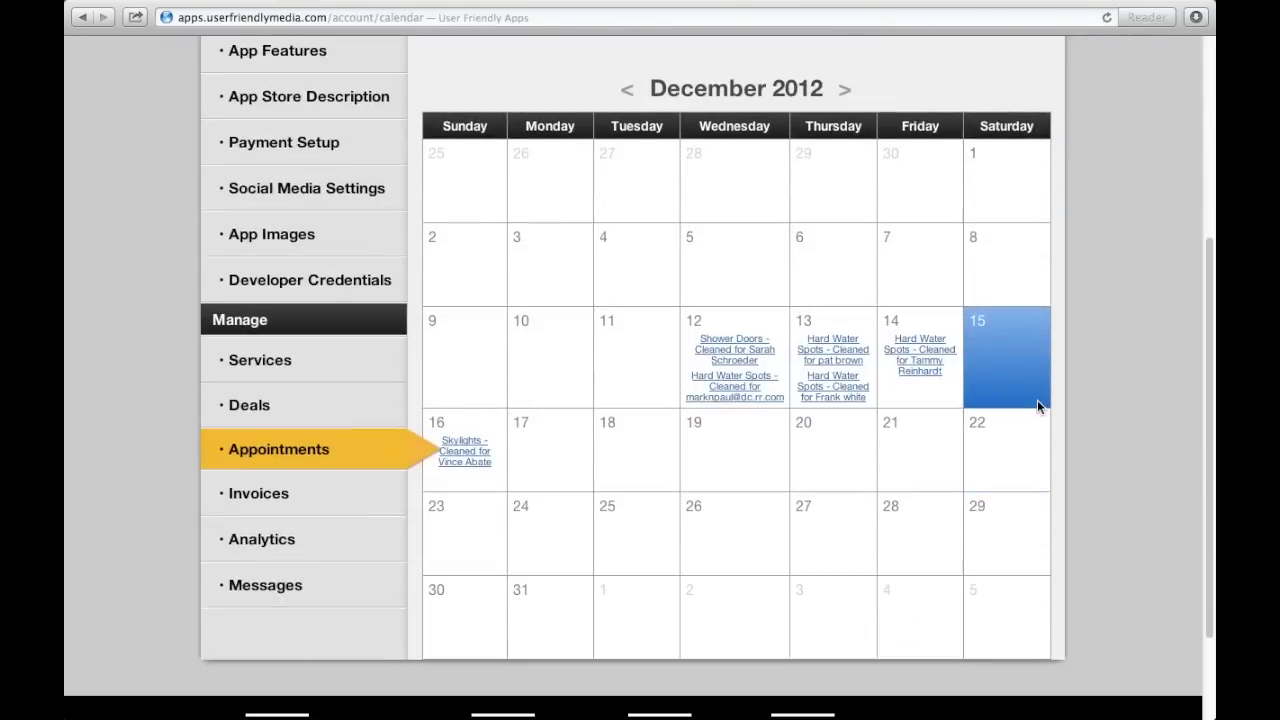
left_click(321, 495)
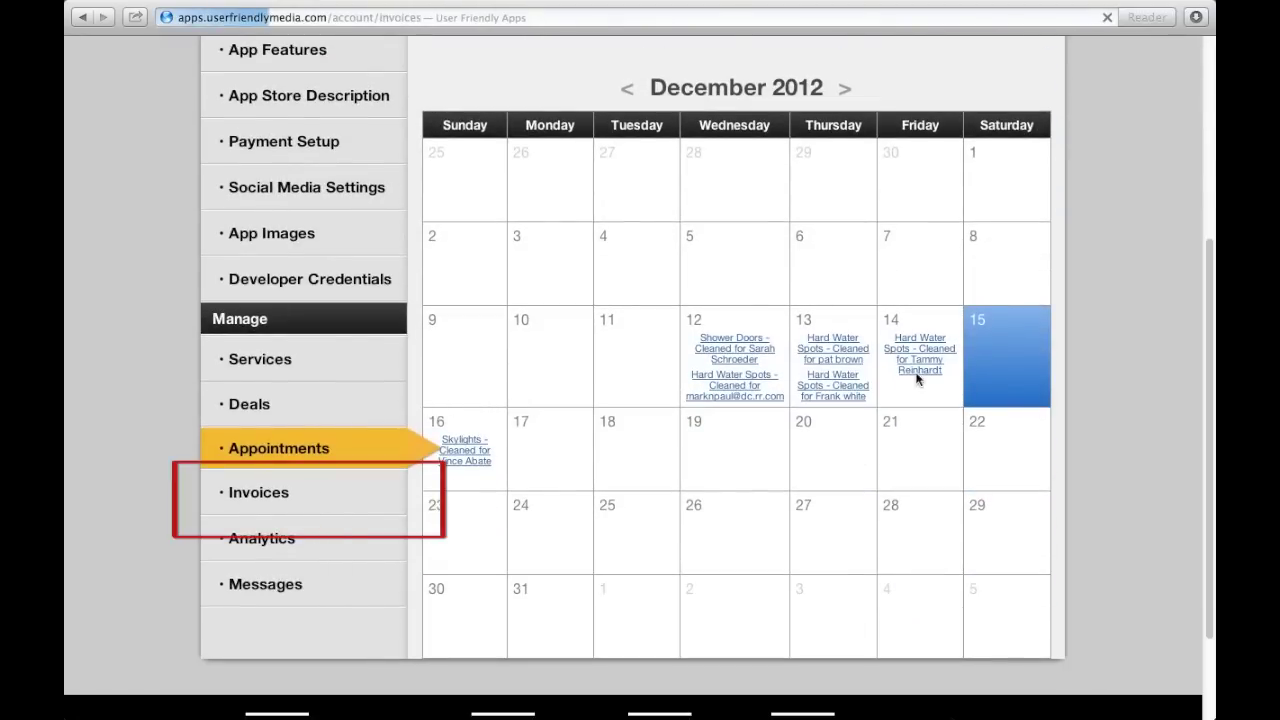
Scroll through the New invoice service checklist and save the invoice.
scroll(1198, 366, "down", 5)
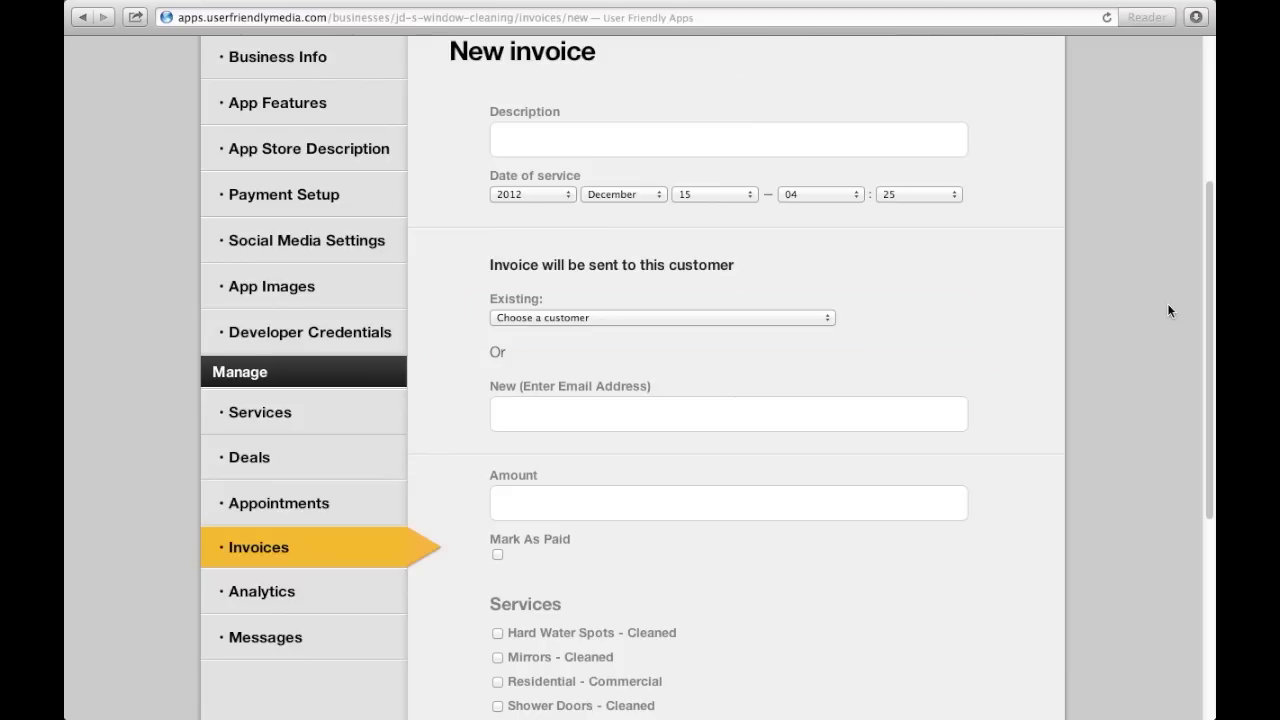
scroll(1168, 311, "down", 5)
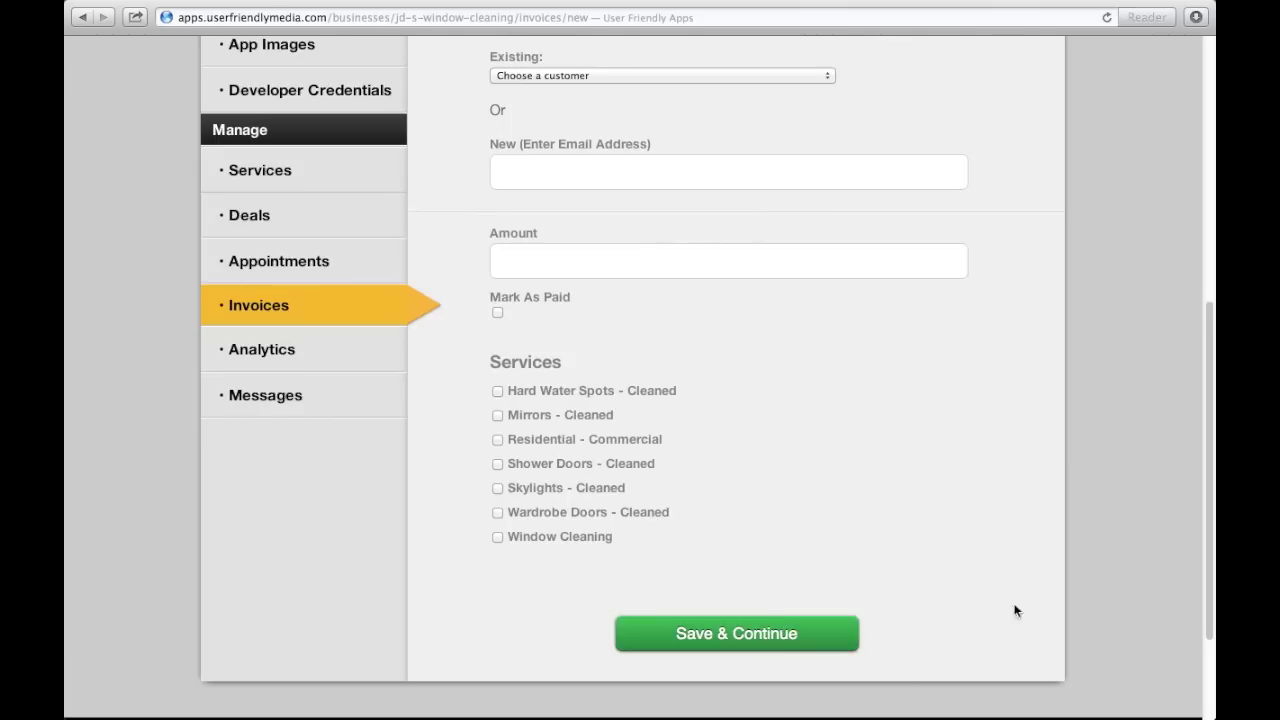
left_click(782, 636)
Review the Specials and Customers analytics showing 39 registered customers, then open View My Customers.
scroll(1071, 377, "down", 2)
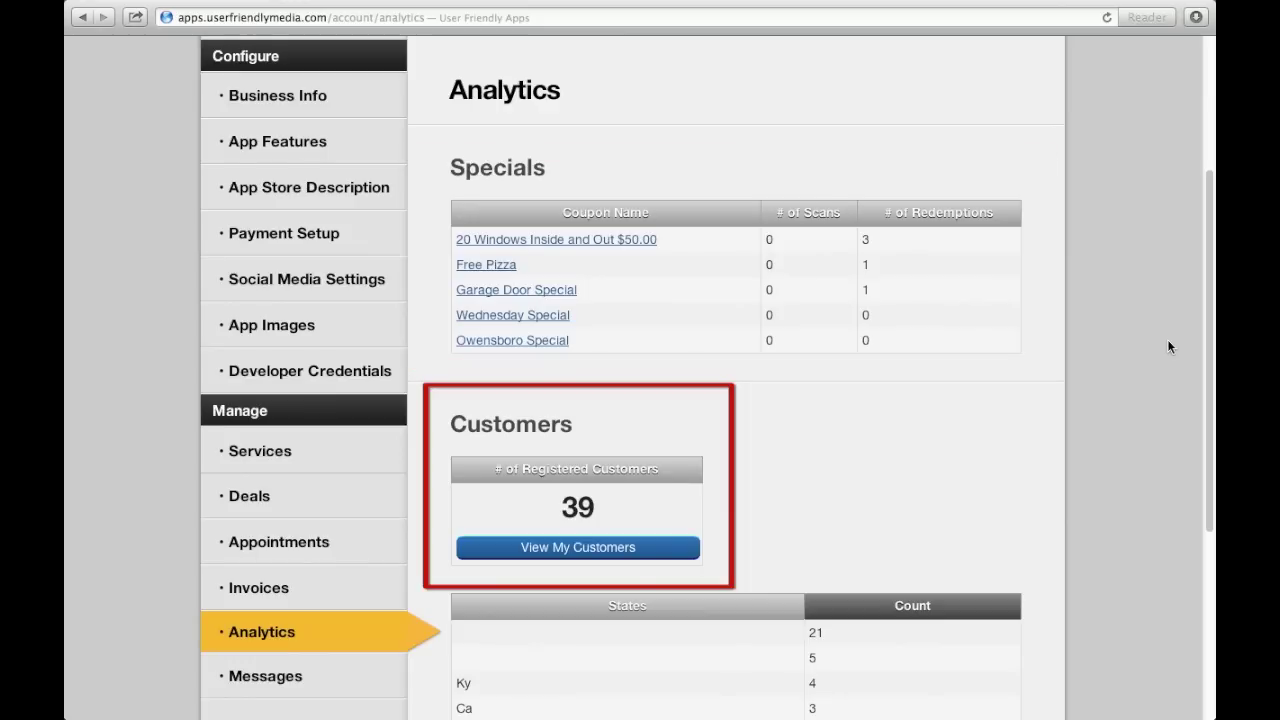
scroll(1168, 346, "down", 5)
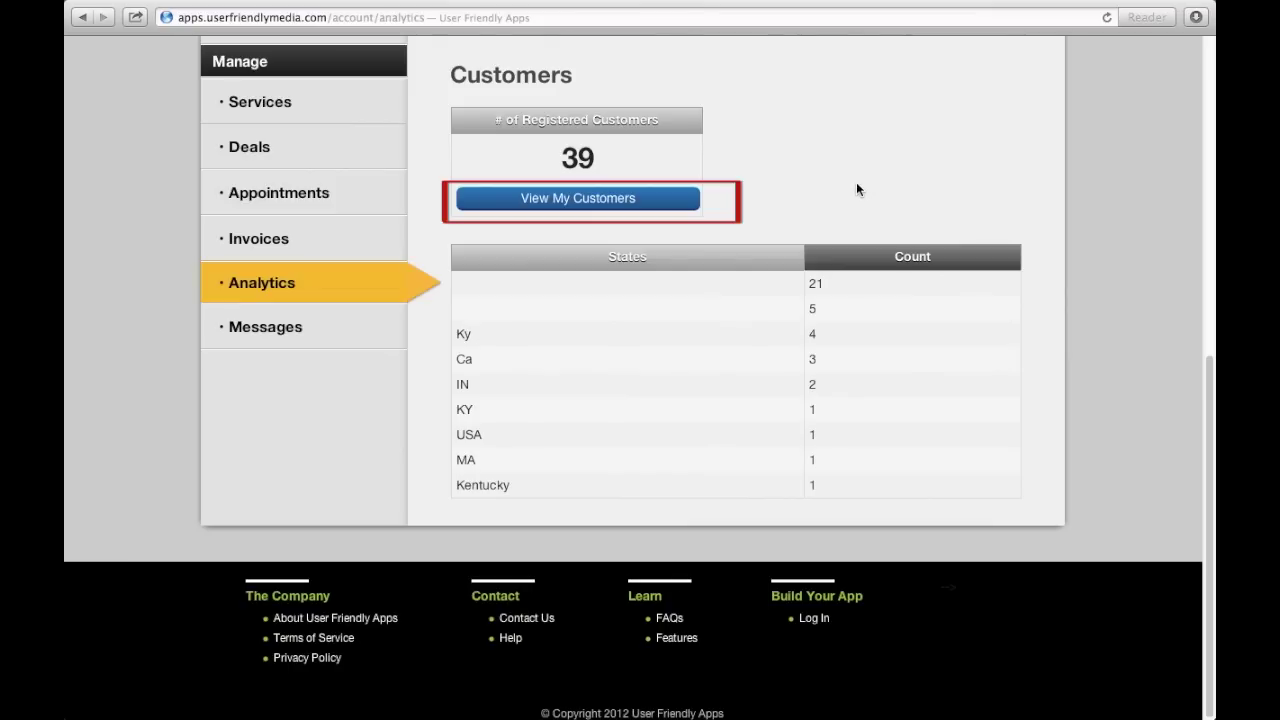
left_click(675, 198)
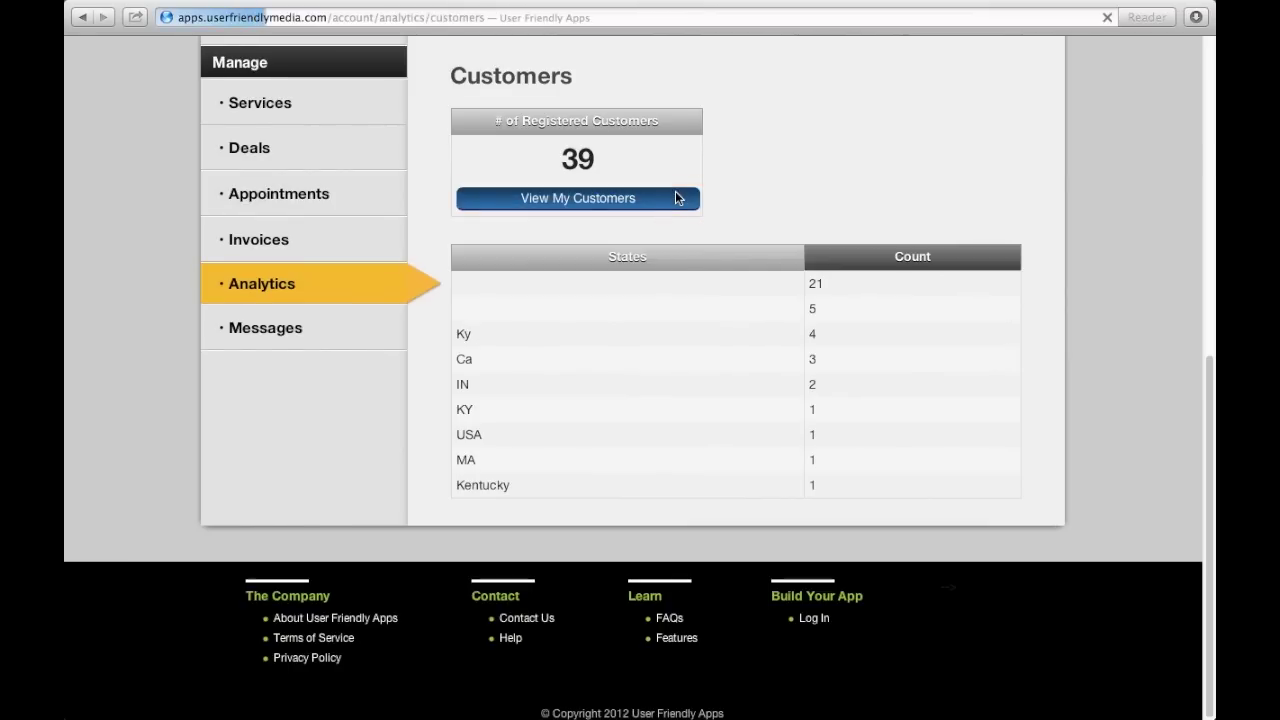
Scroll through the registered customers list with contact details, sign-ins and registration dates.
scroll(1086, 240, "down", 10)
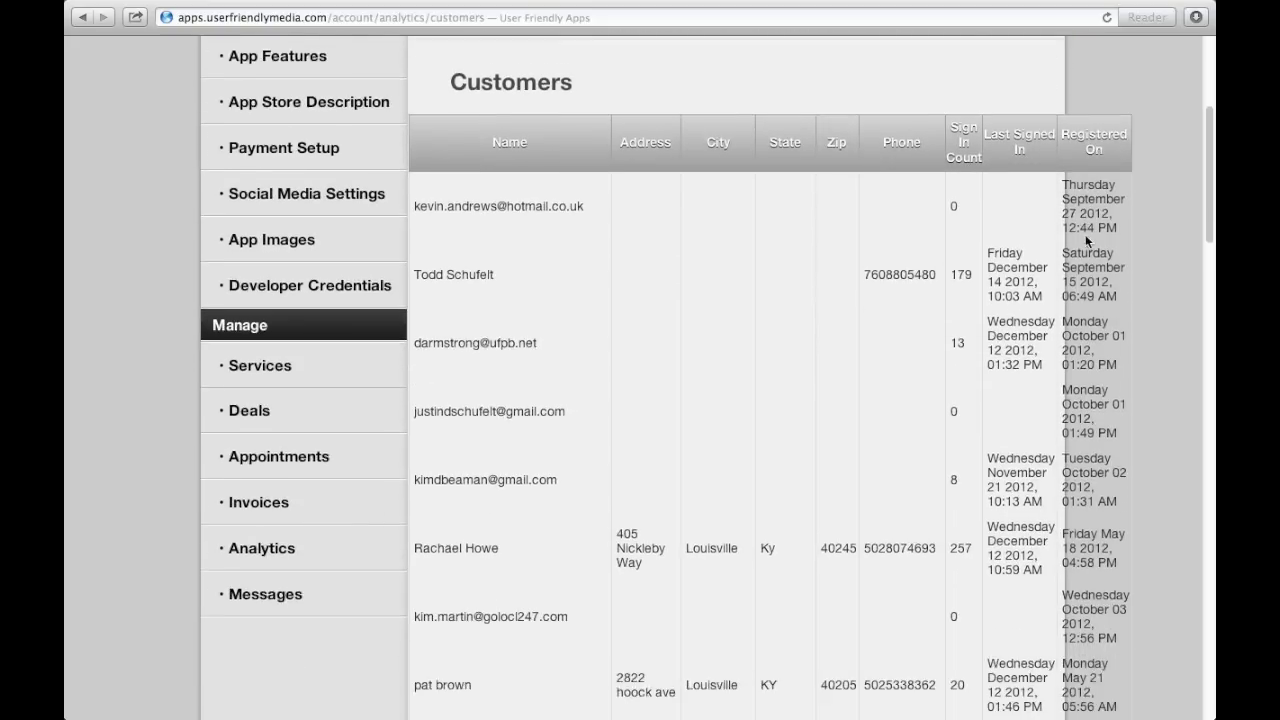
scroll(1086, 240, "down", 7)
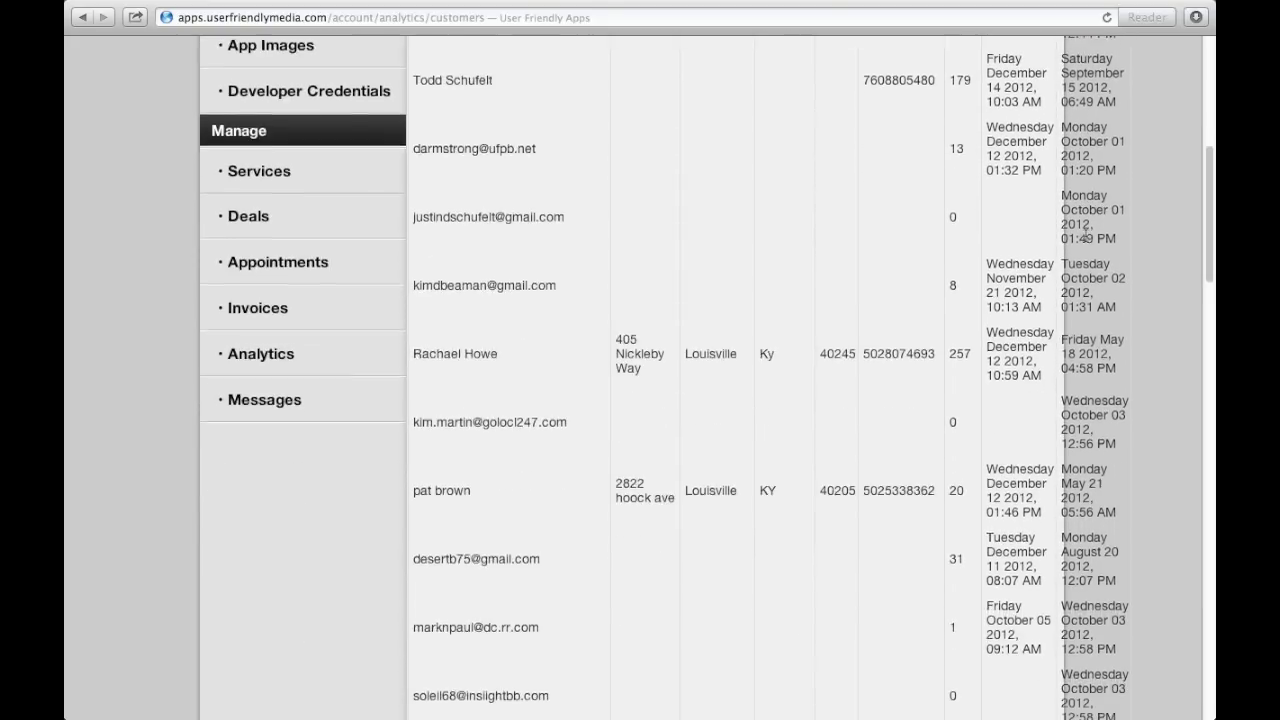
scroll(1086, 240, "down", 9)
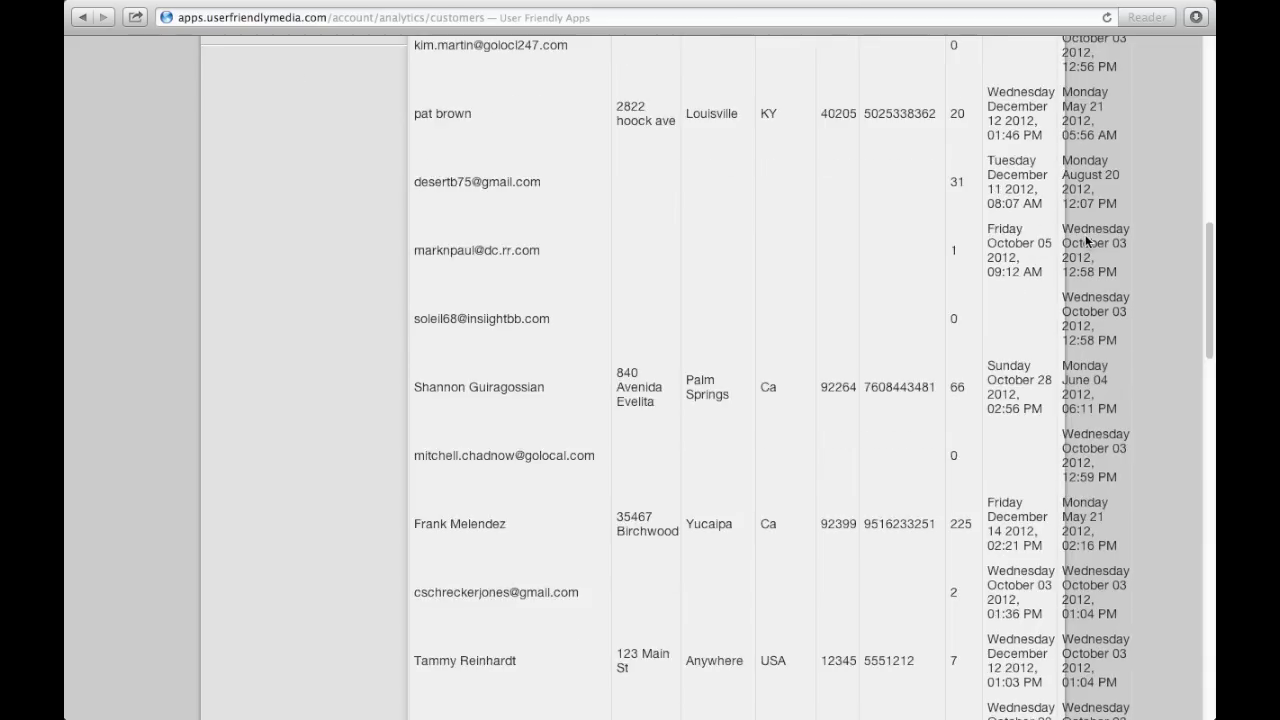
scroll(1086, 236, "down", 1)
scroll(1086, 236, "down", 14)
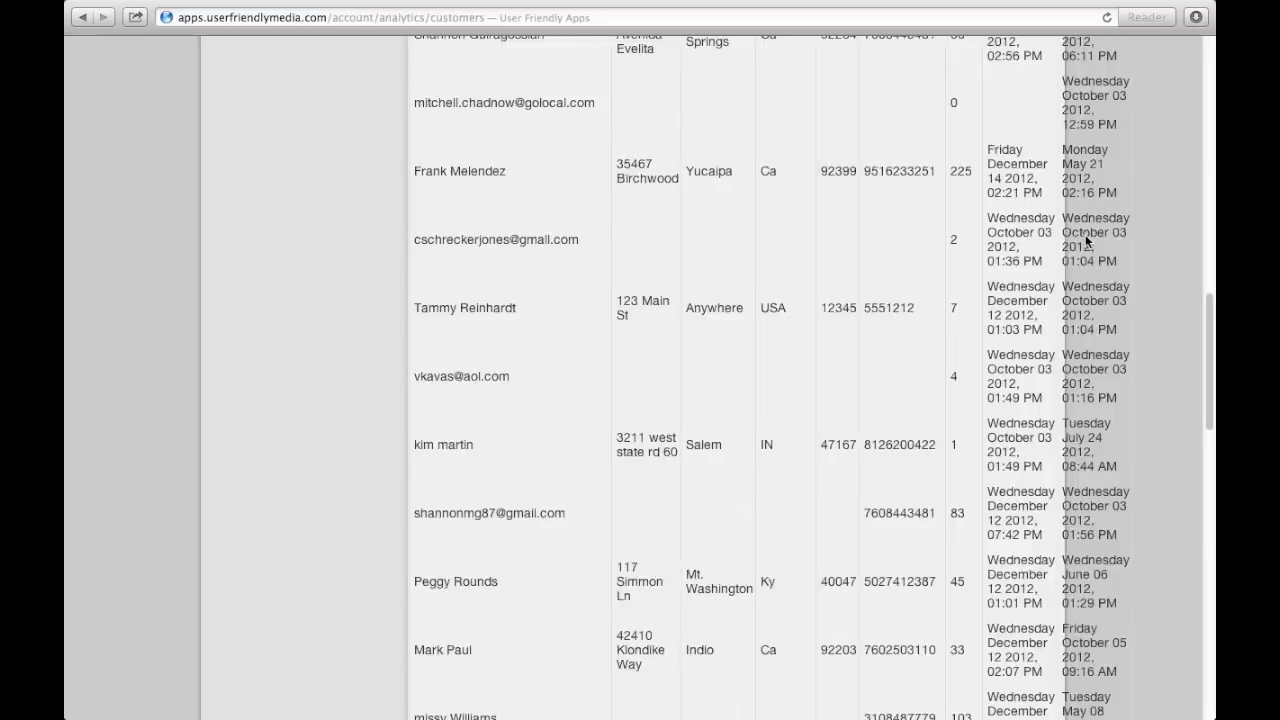
scroll(1086, 236, "down", 5)
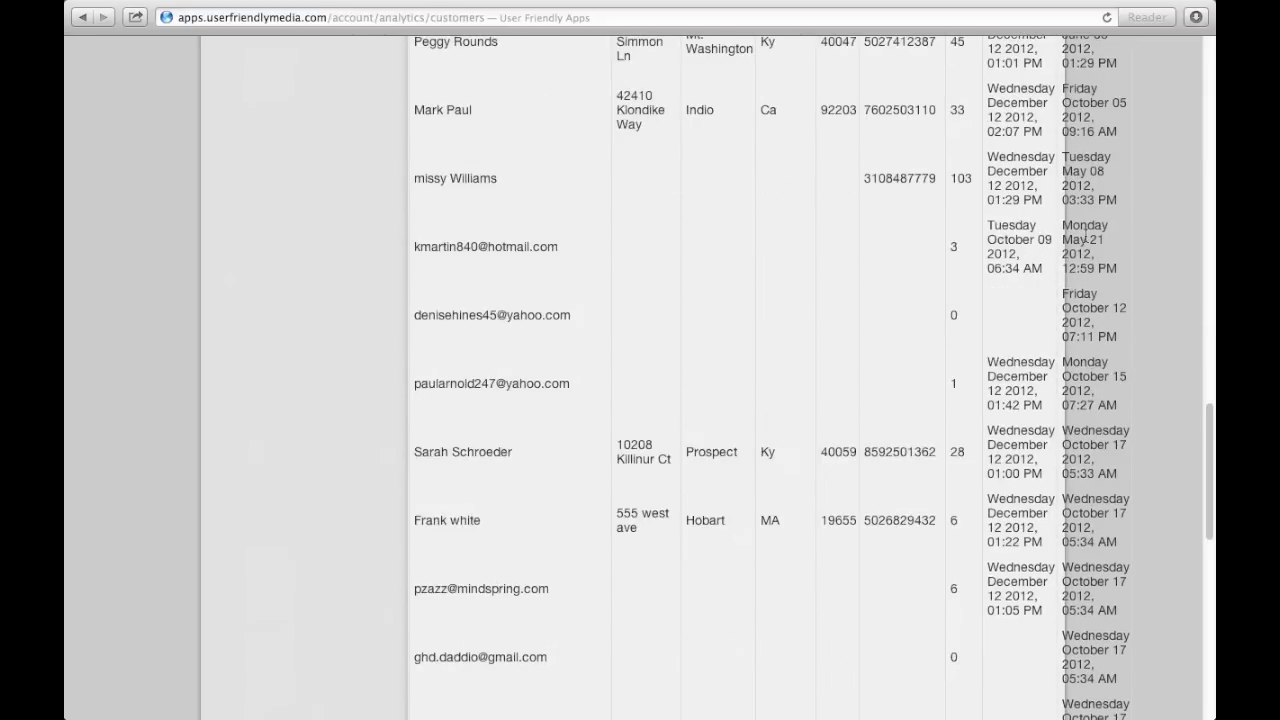
scroll(1086, 236, "up", 20)
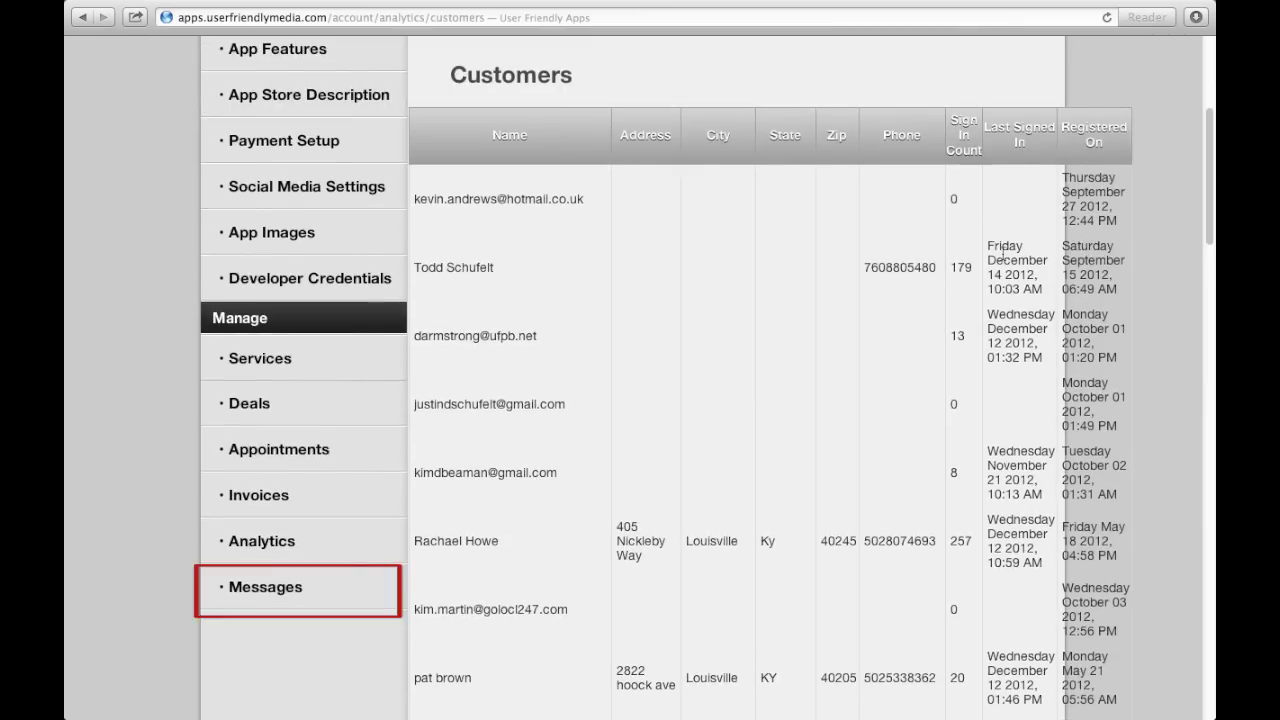
From the Message Inbox, save email preferences with Receive All Email Notifications kept checked.
left_click(298, 595)
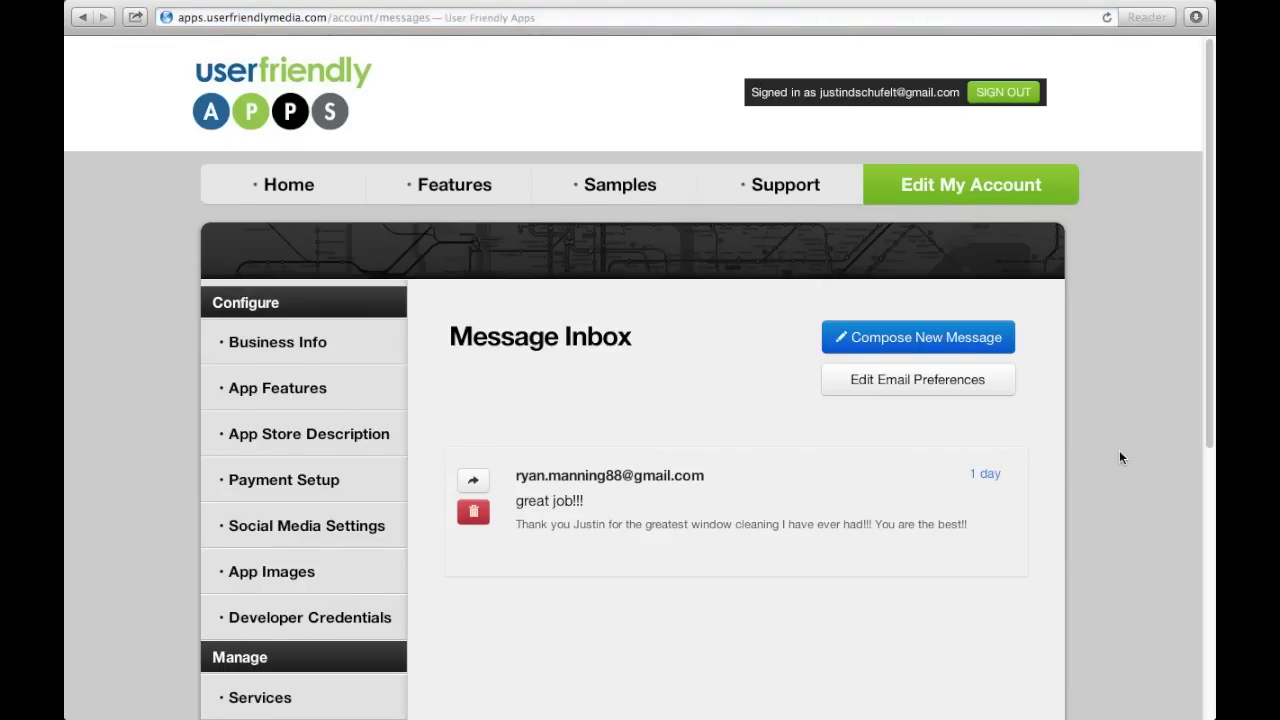
scroll(1119, 451, "down", 1)
scroll(1119, 451, "down", 1)
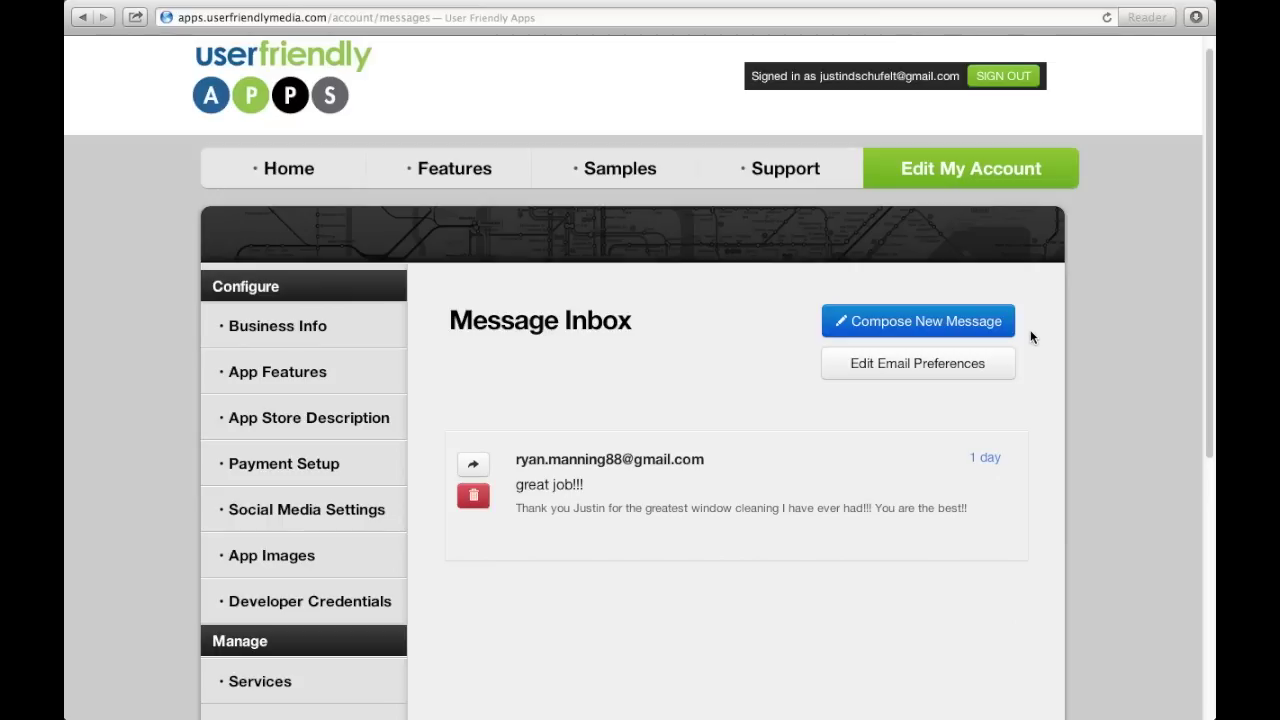
left_click(977, 365)
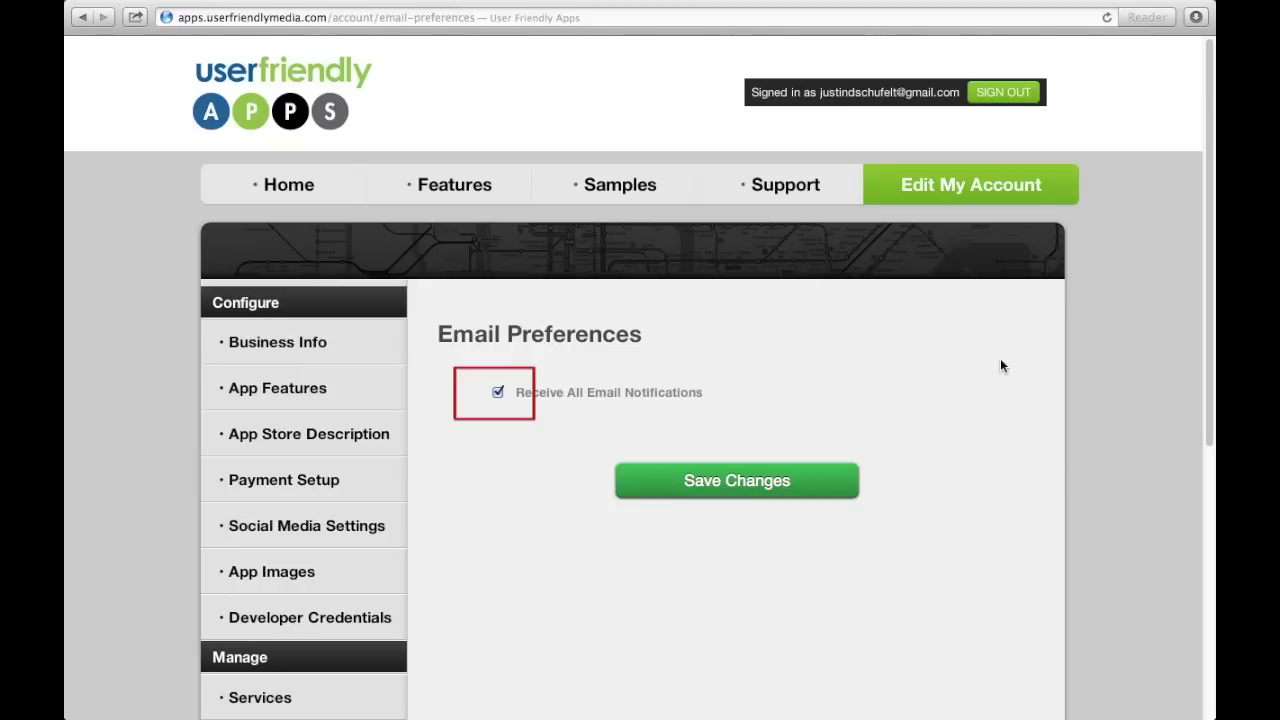
left_click(726, 494)
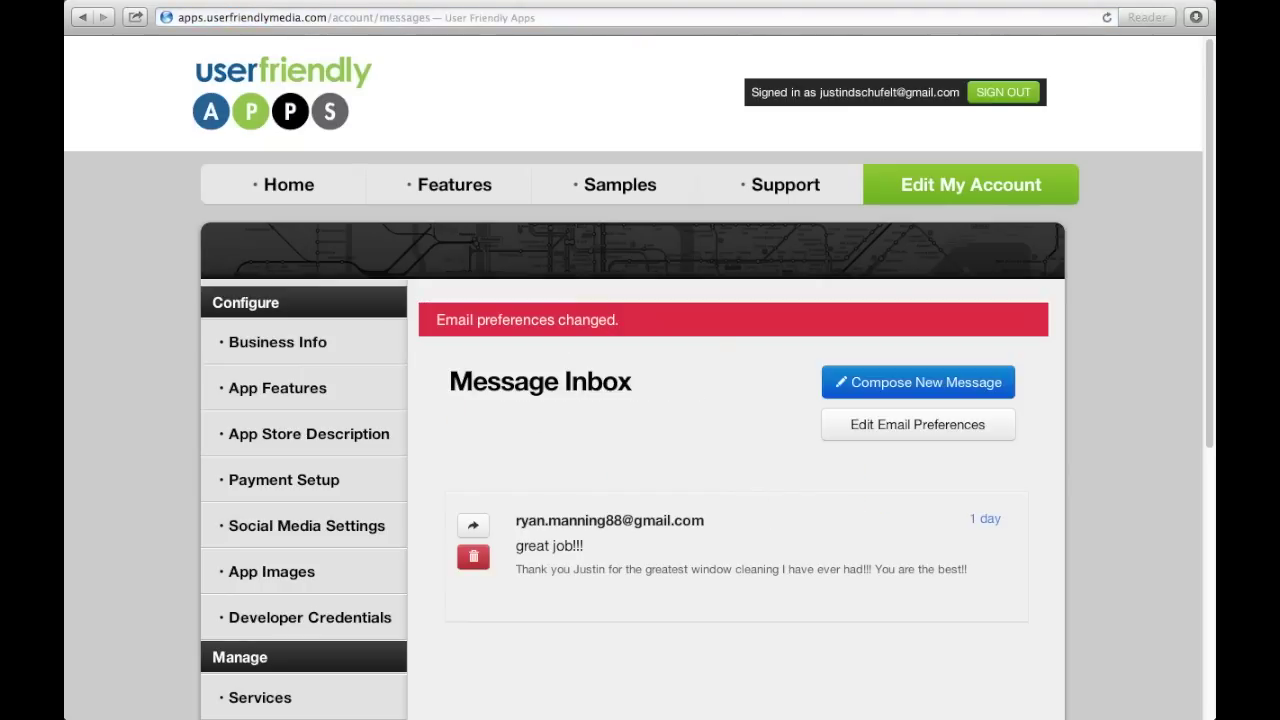